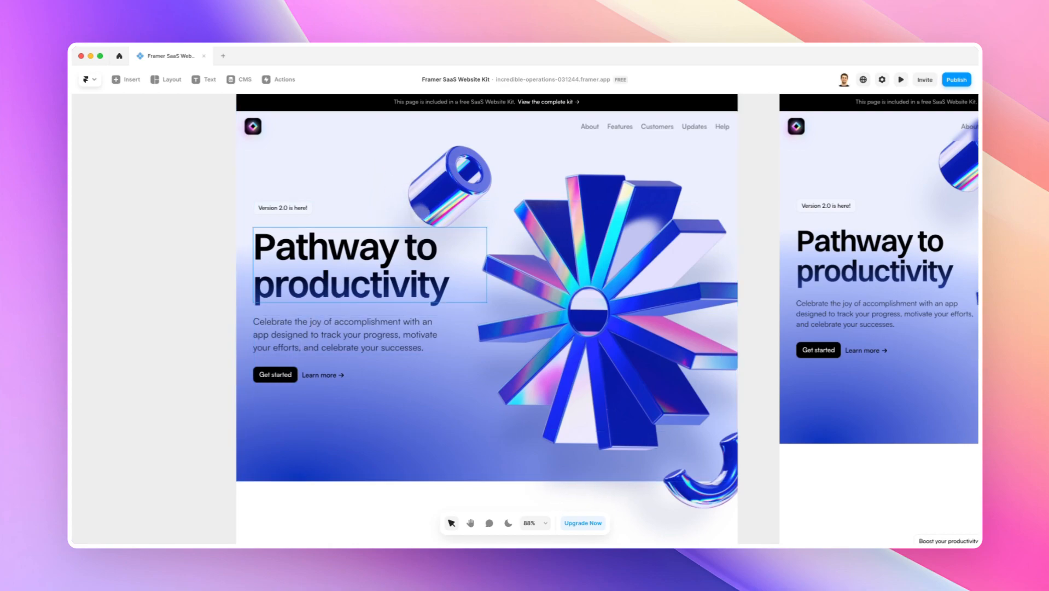
- Turn the hero section's "Get started" button into a component named Button
scroll(429, 262, "down", 2)
scroll(274, 304, "up", 1)
scroll(278, 306, "left", 2)
scroll(279, 309, "left", 1)
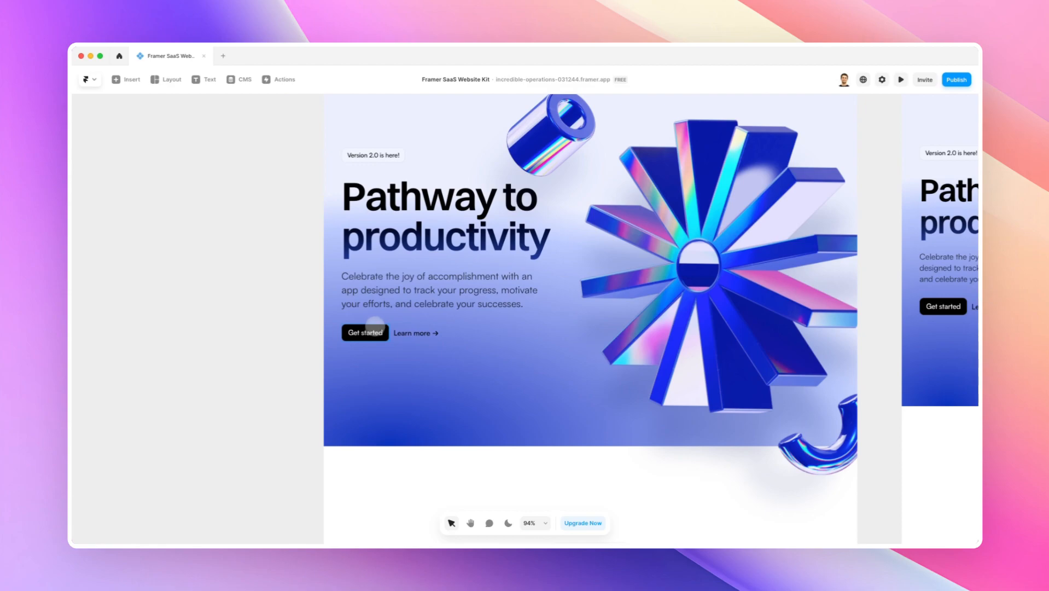
left_click(382, 328)
scroll(382, 328, "up", 2)
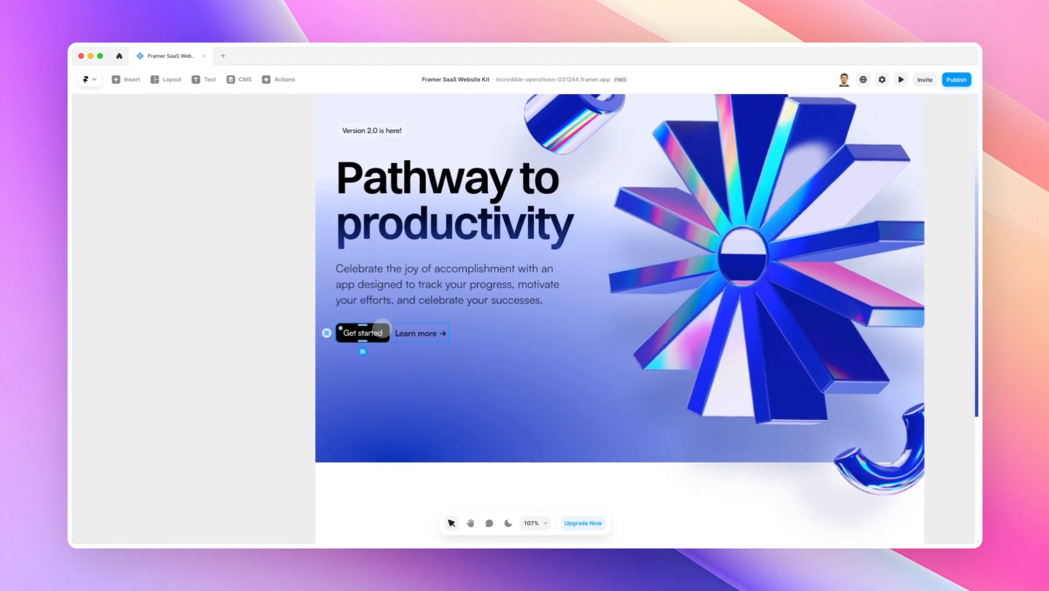
key("super+.")
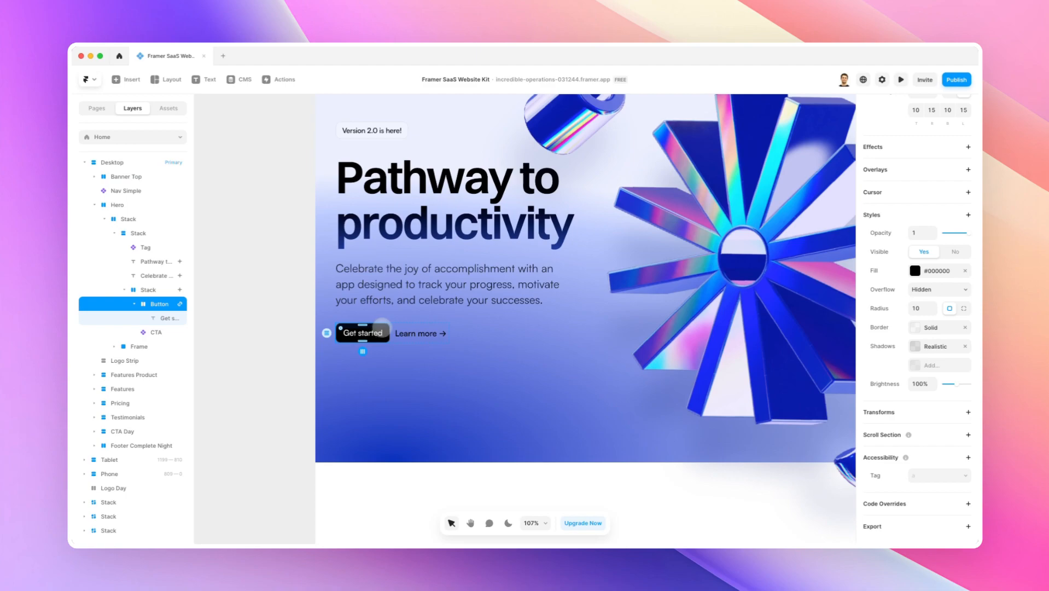
right_click(382, 326)
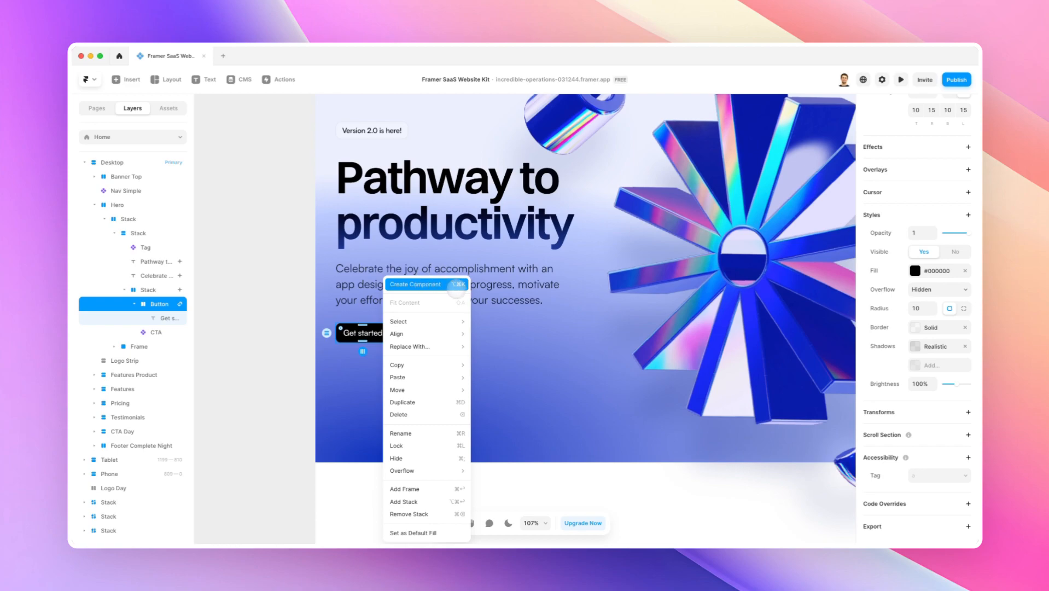
left_click(430, 285)
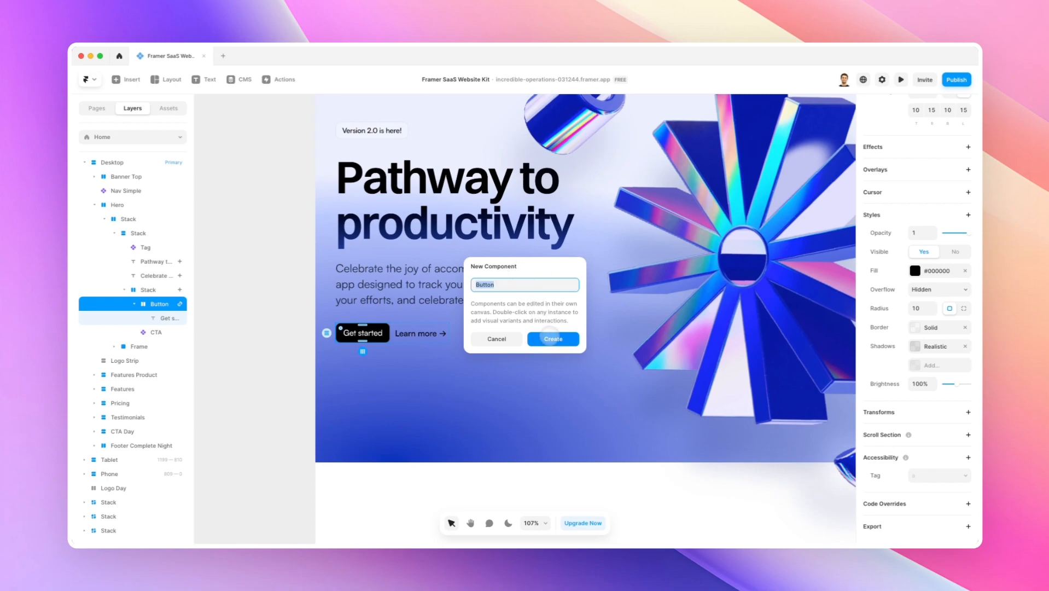
left_click(550, 337)
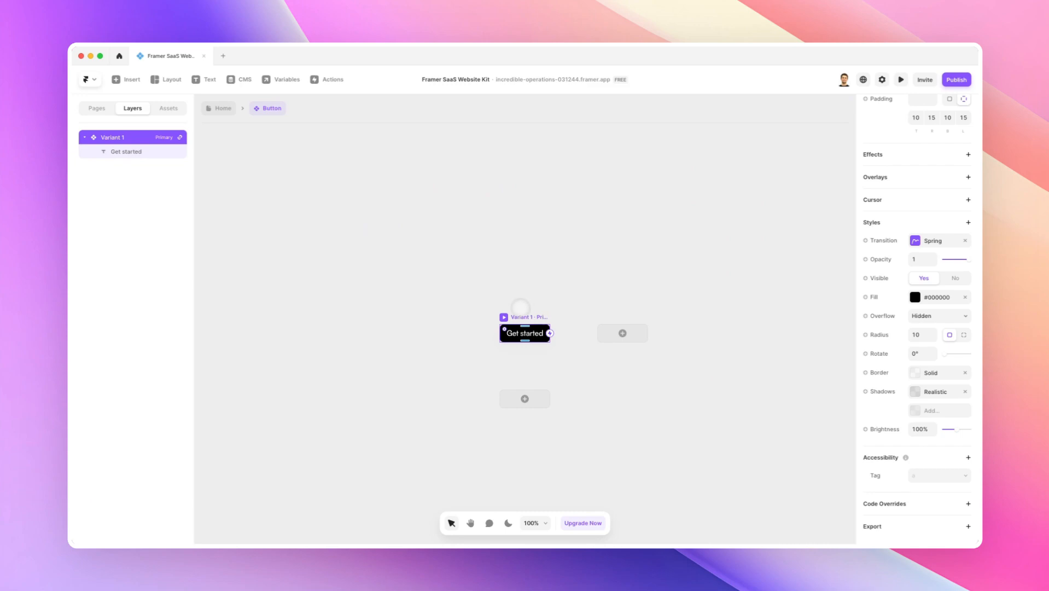
- Examine the new Button component on its own canvas and return to the Home page
scroll(517, 300, "up", 10)
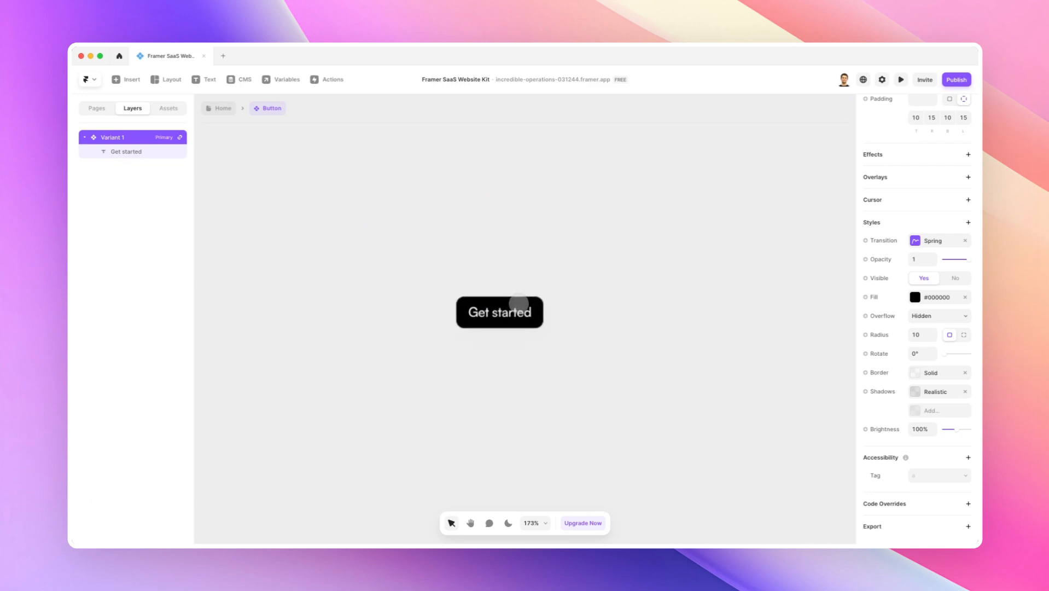
scroll(572, 333, "right", 2)
scroll(572, 333, "up", 1)
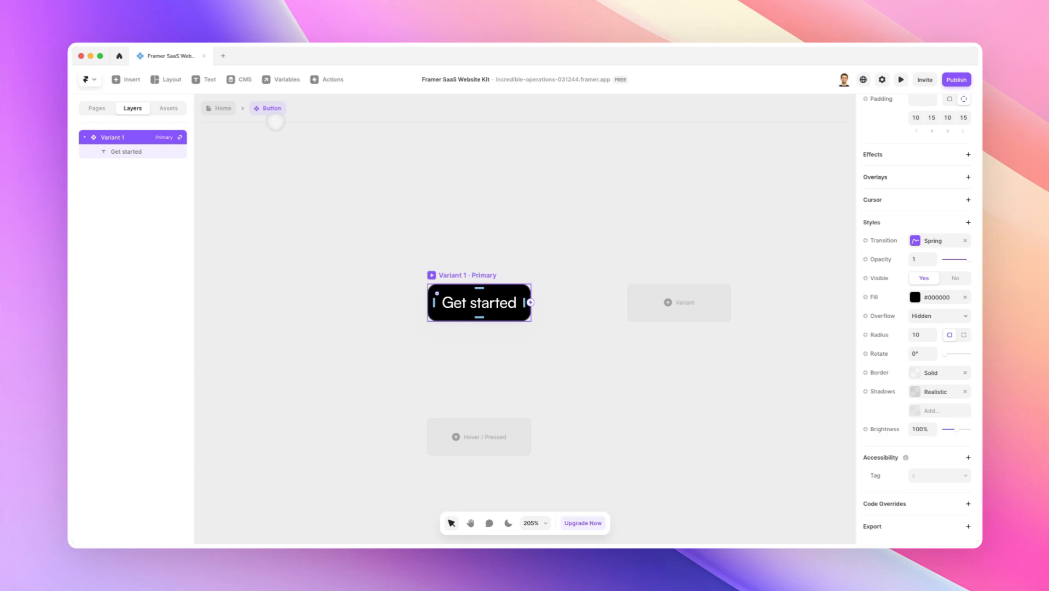
left_click(228, 109)
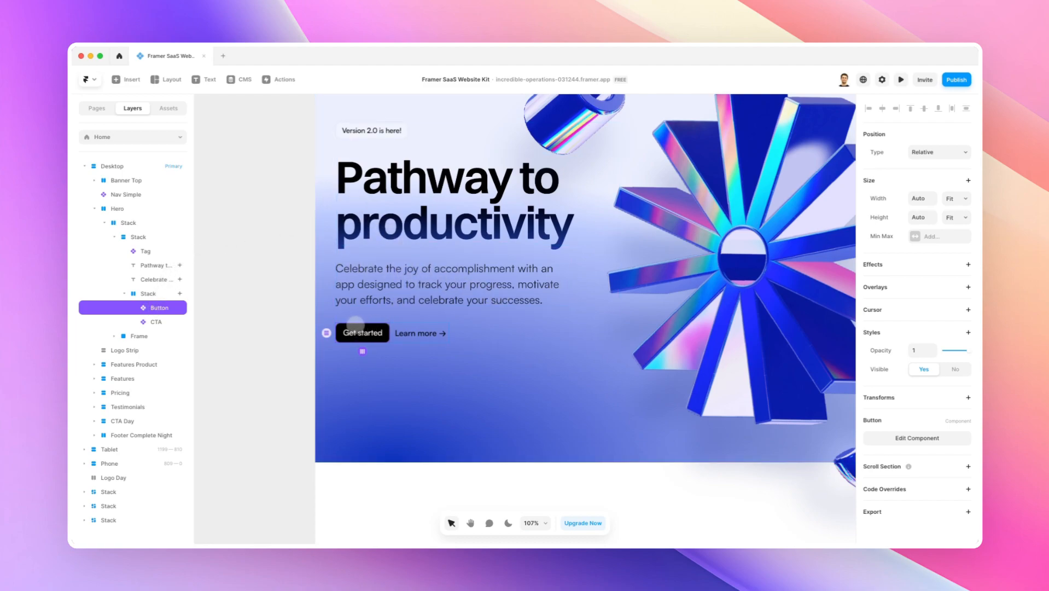
double_click(356, 324)
left_click(236, 109)
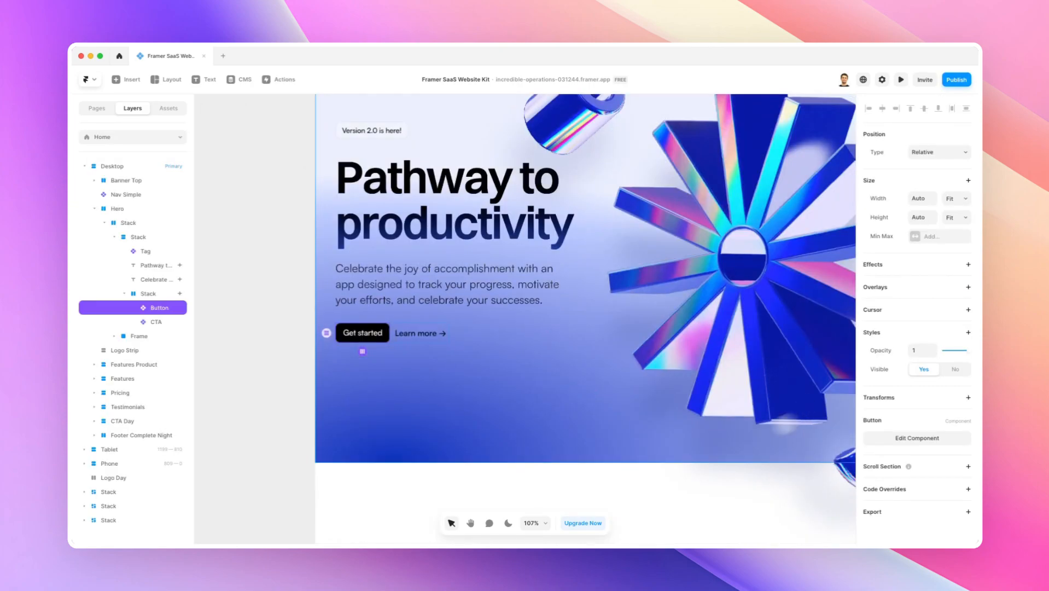
- Open the Button component for editing, add a second variant and set its "Get started" text color to #000000
left_click(923, 438)
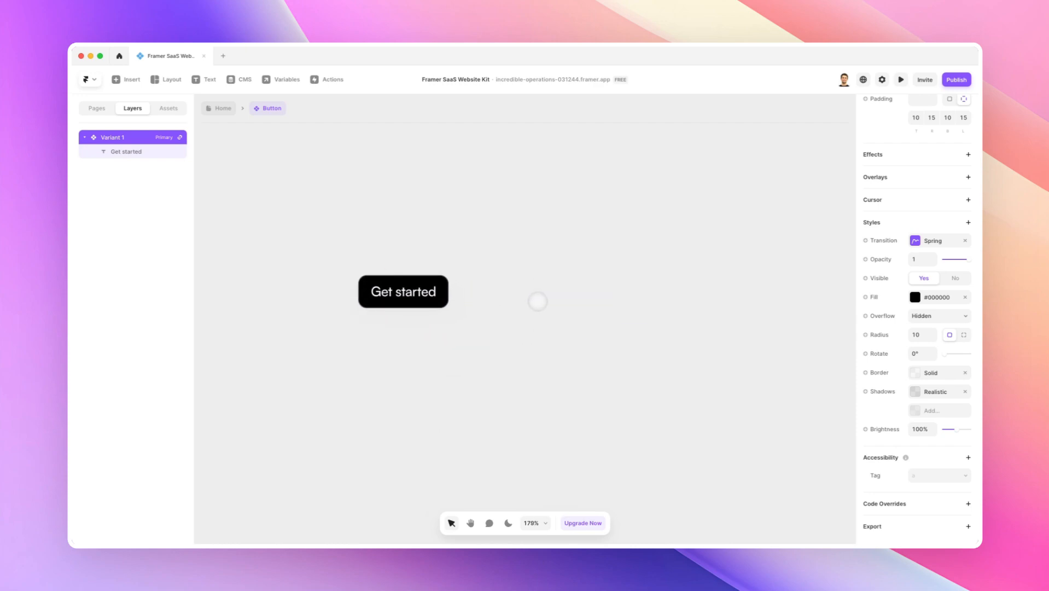
left_click(567, 294)
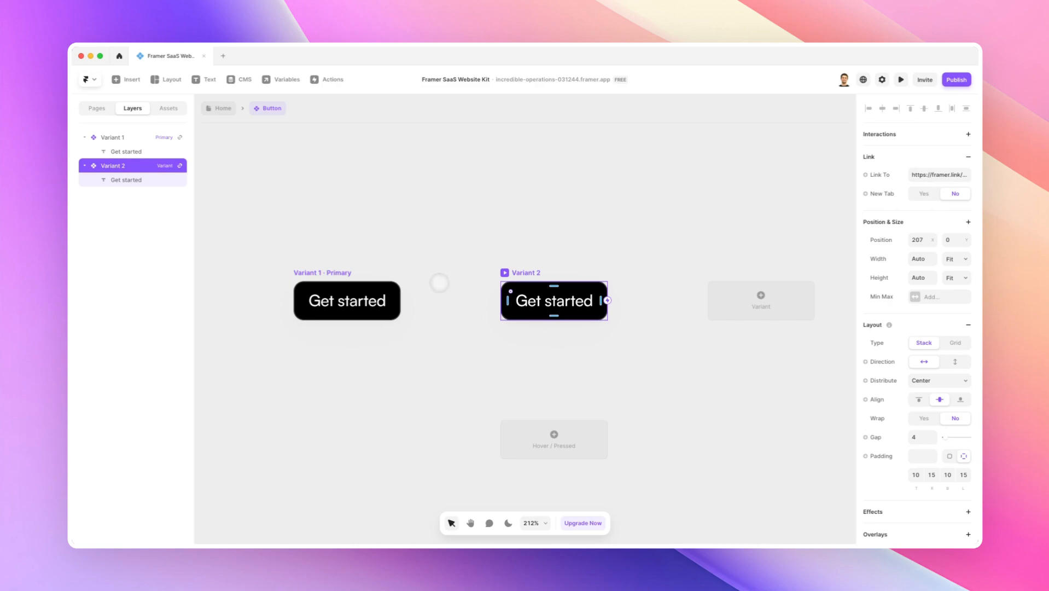
left_click(536, 300)
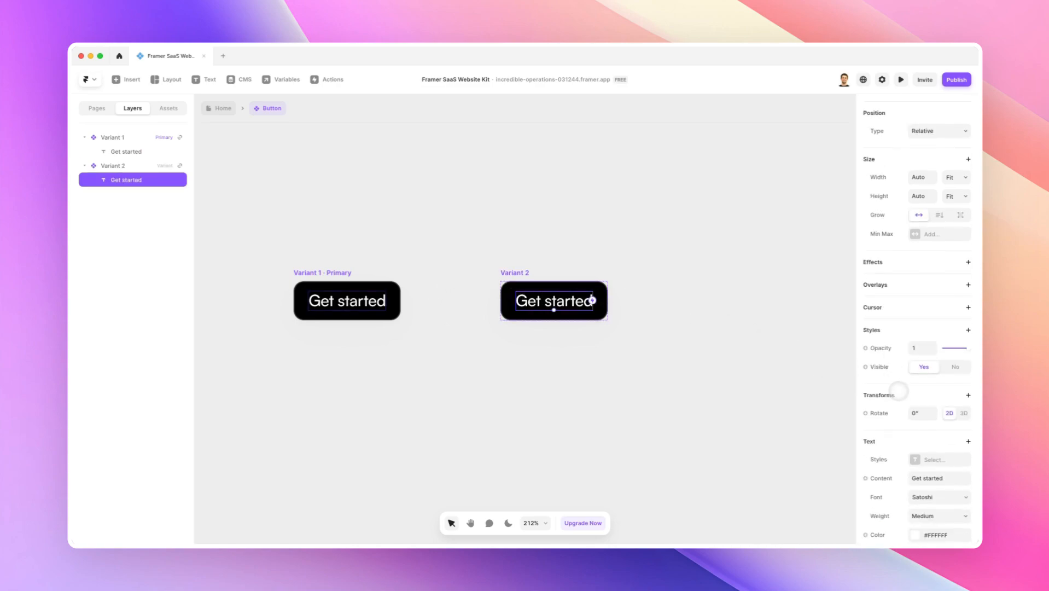
scroll(898, 391, "down", 3)
left_click(915, 353)
left_click_drag(787, 356, 703, 388)
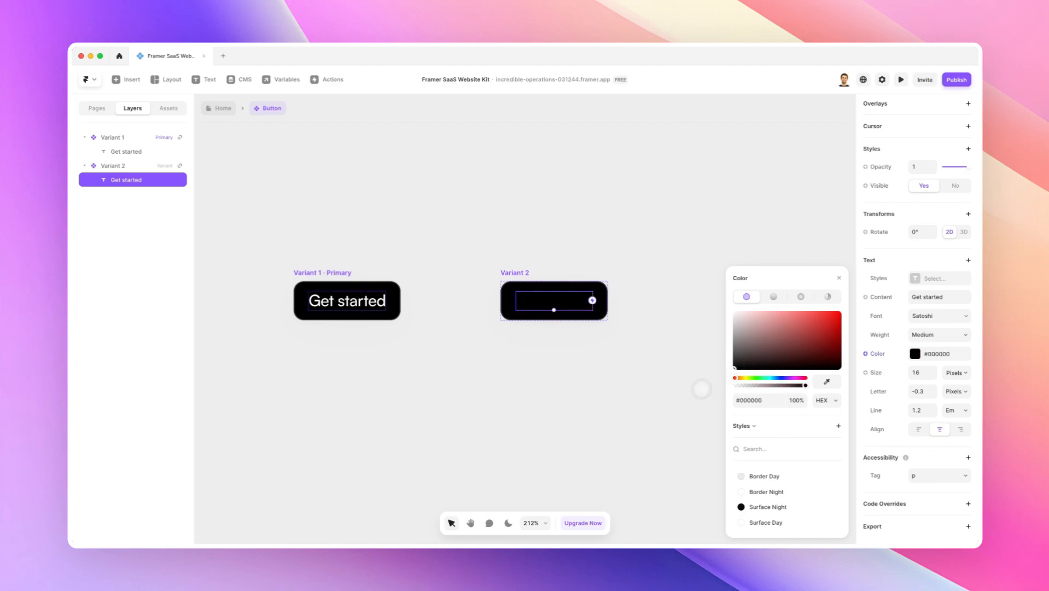
key("Escape")
- Set the fill of Variant 2 to #FFFFFF
scroll(915, 385, "down", 5)
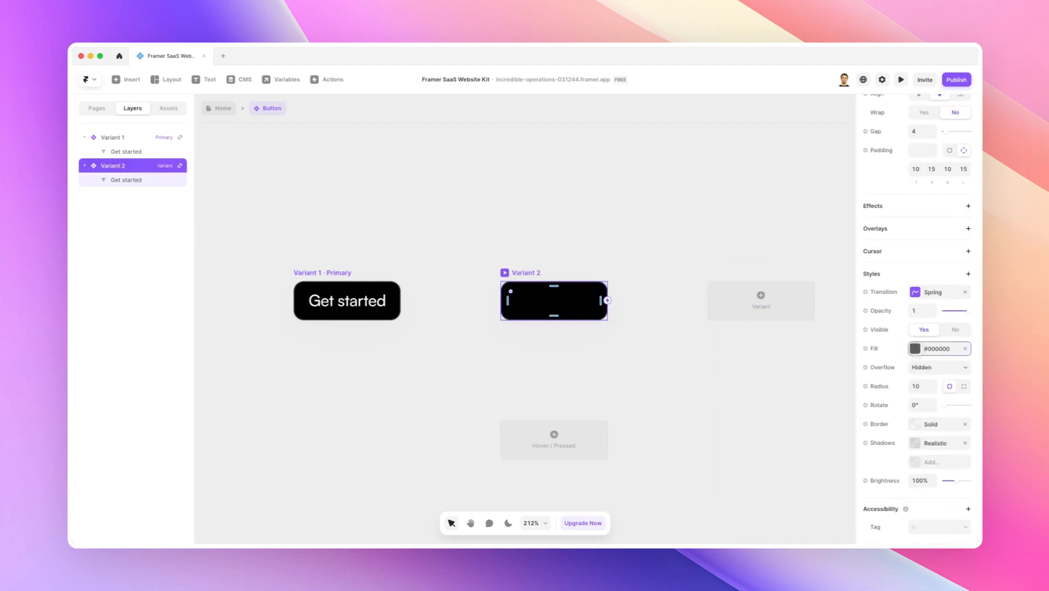
left_click(915, 348)
left_click_drag(782, 339, 707, 276)
left_click(685, 261)
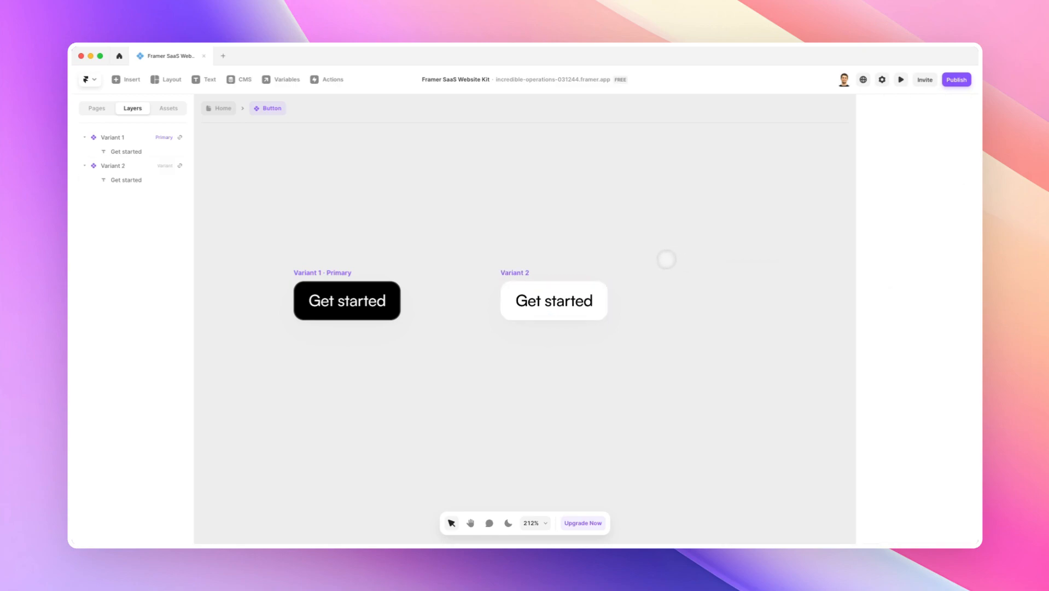
- Rename Variant 1 as "Button Black" and Variant 2 as "Button White"
left_click(342, 273)
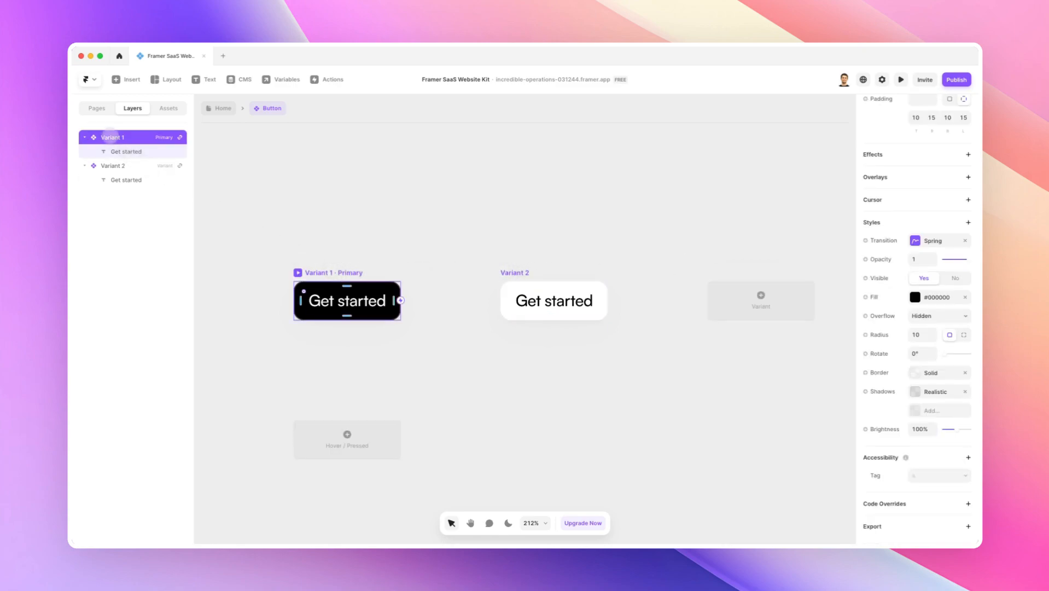
double_click(111, 136)
type("Button Black")
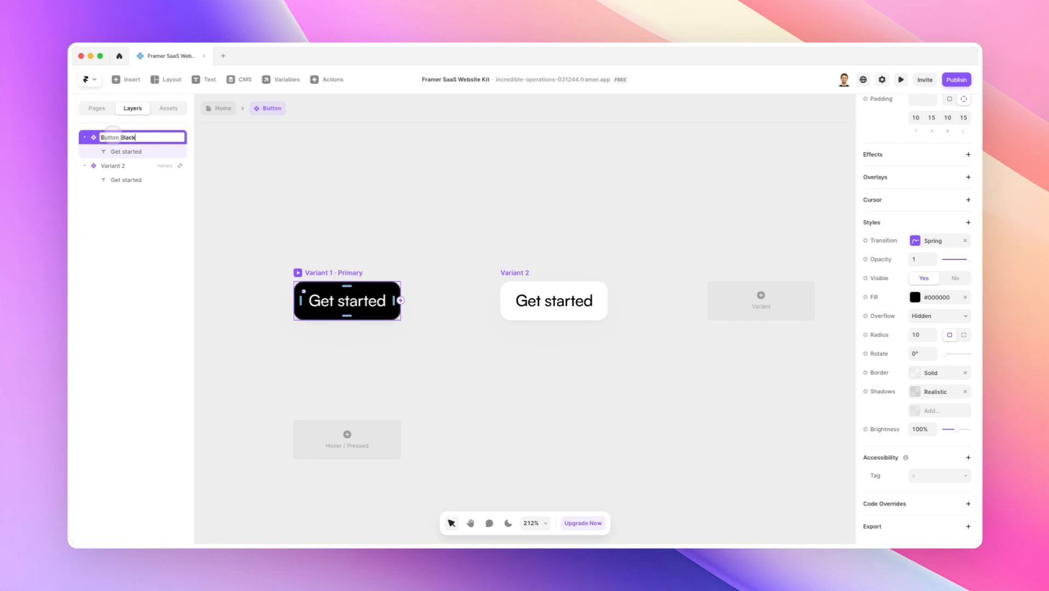
key("super+a")
key("super+c")
double_click(118, 165)
key("super+v")
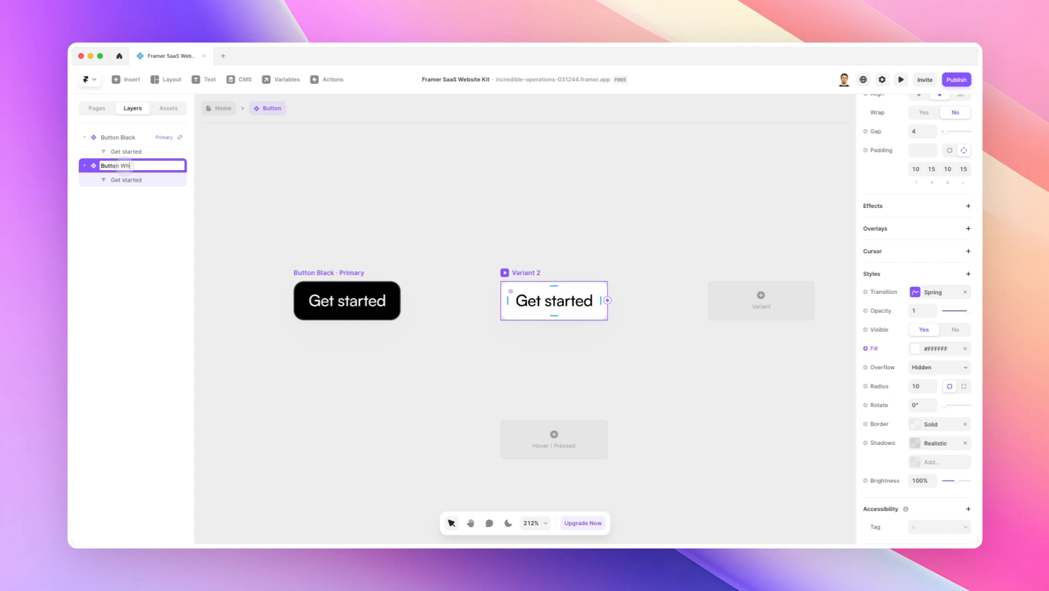
type("White")
left_click(296, 166)
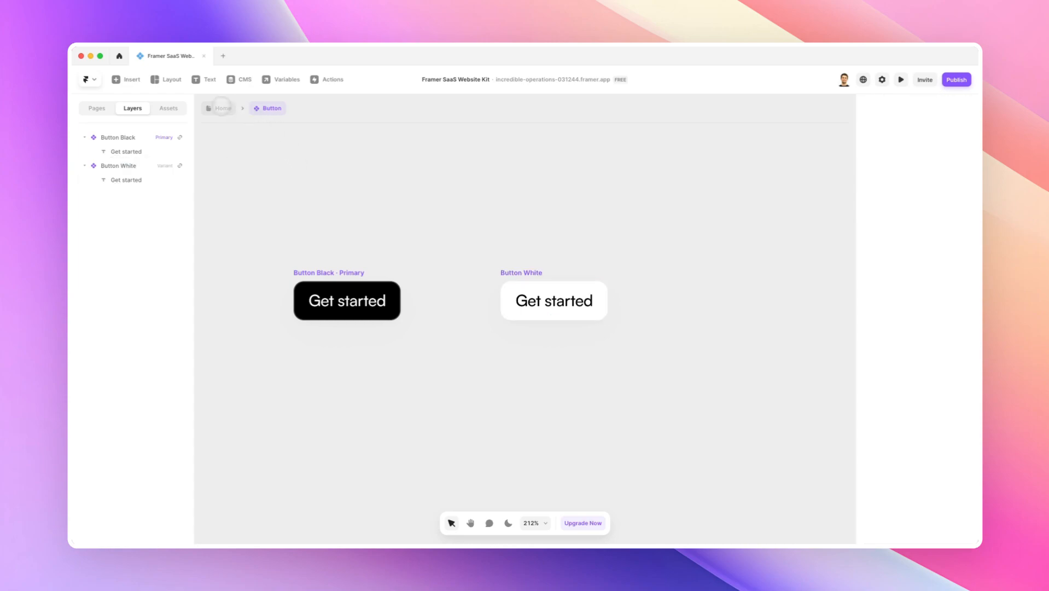
- Return to the Home page, try the Button White variant on the hero button and restore Button Black
left_click(222, 108)
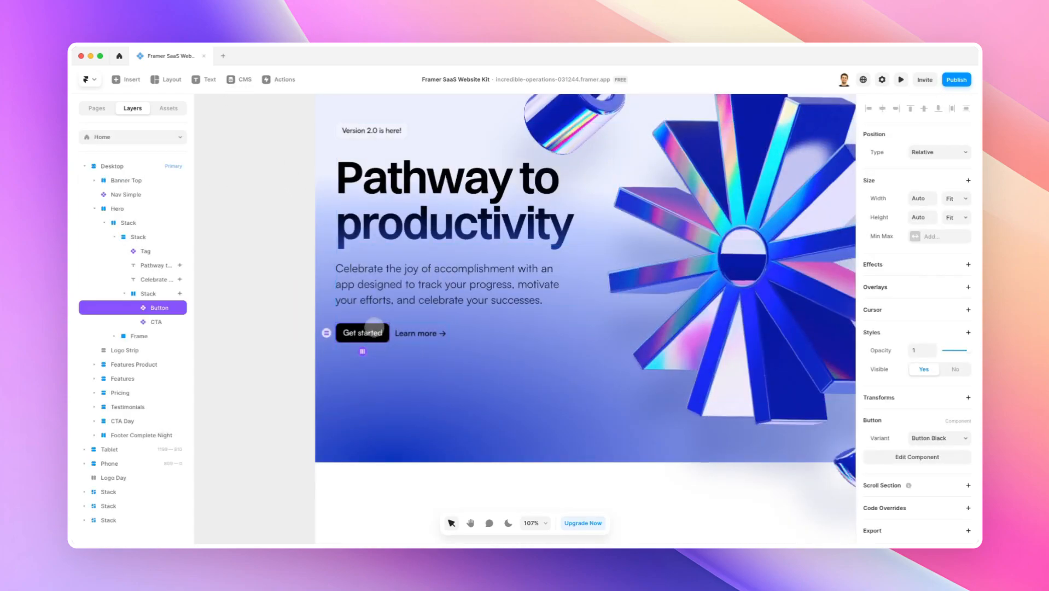
scroll(374, 327, "up", 3)
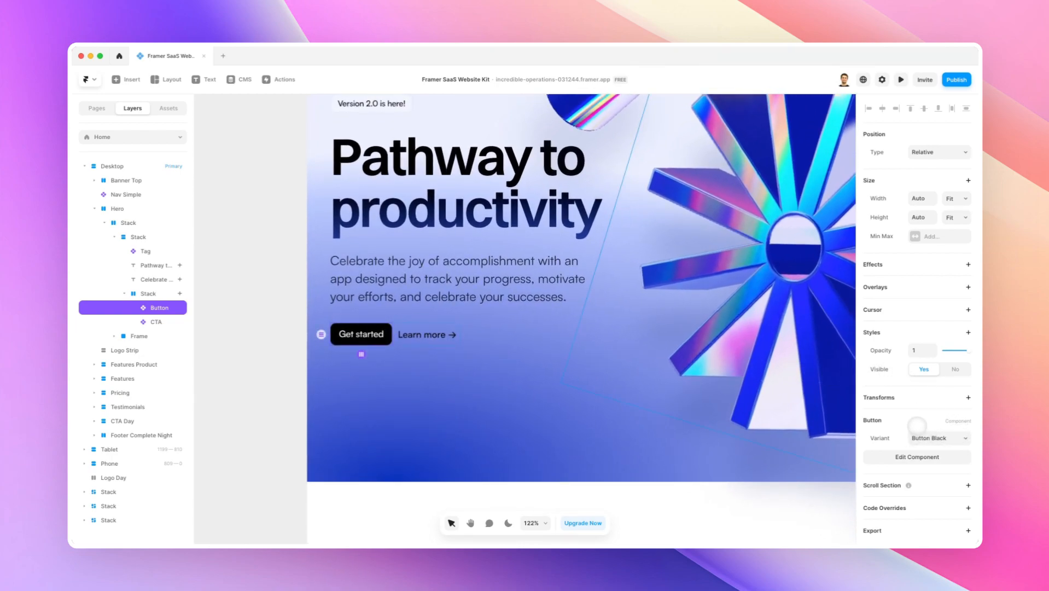
left_click(925, 438)
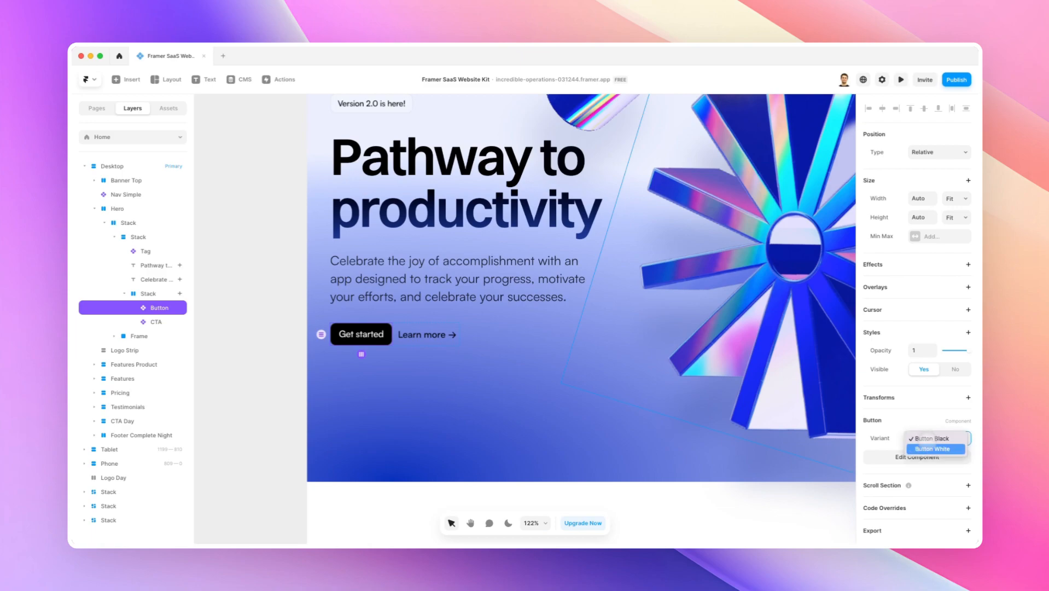
left_click(930, 448)
left_click(929, 438)
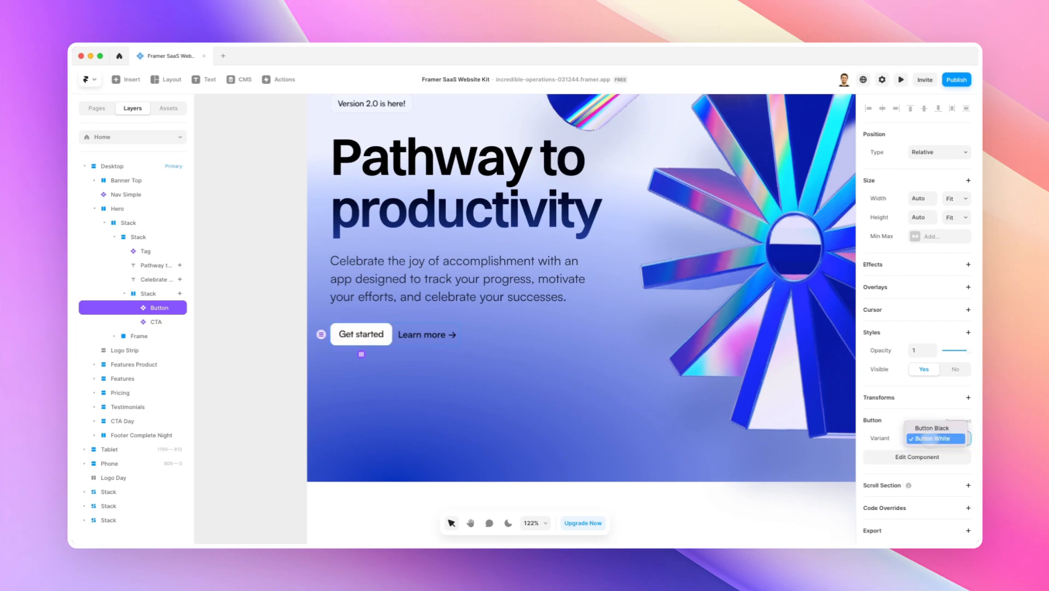
left_click(942, 426)
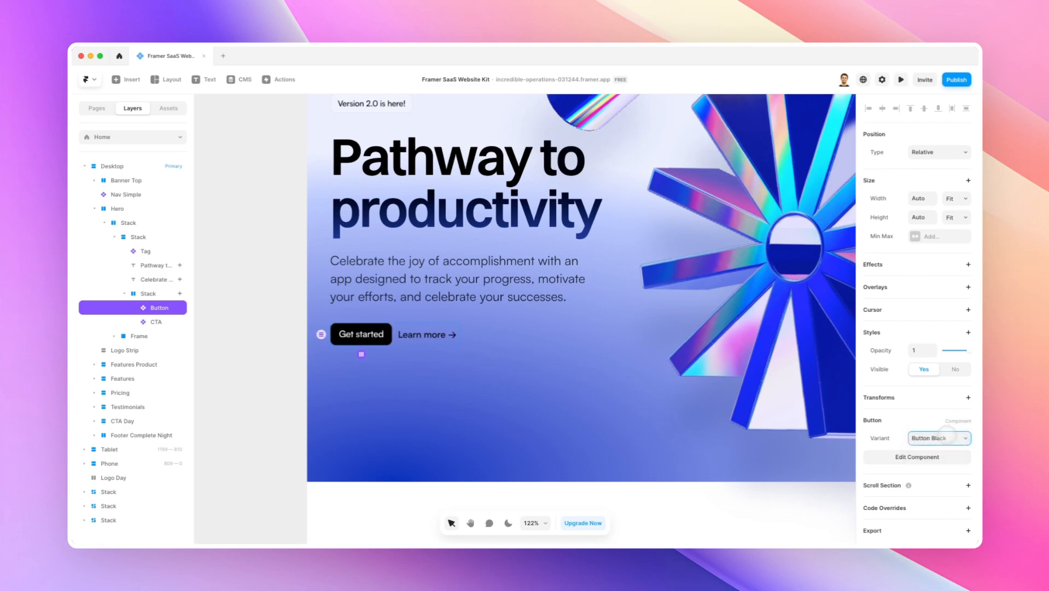
- Reopen the Button component and shorten its variant names to "Black" and "White"
double_click(350, 332)
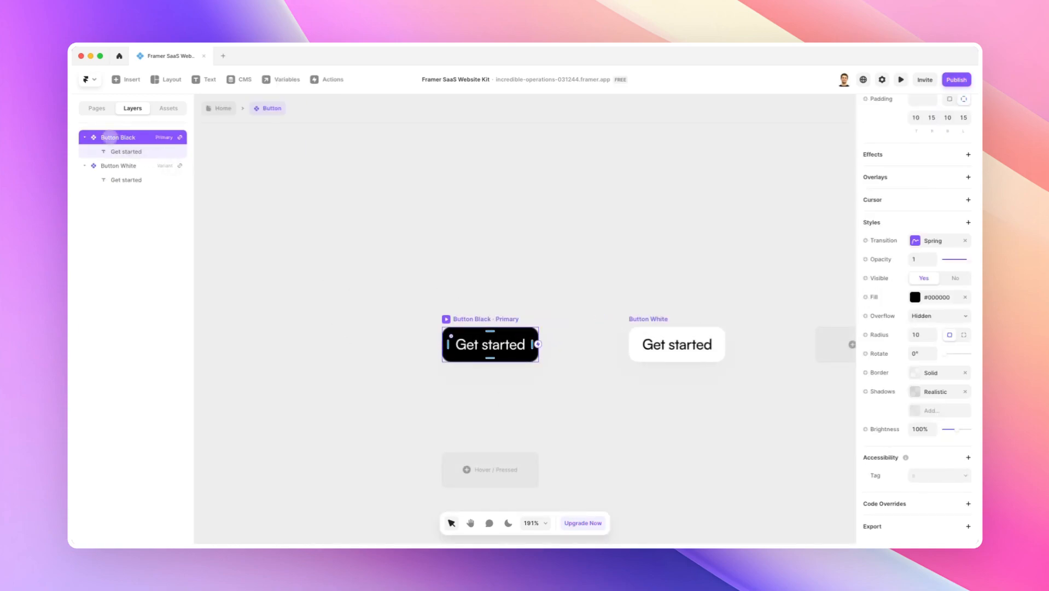
double_click(110, 137)
double_click(110, 138)
key("BackSpace")
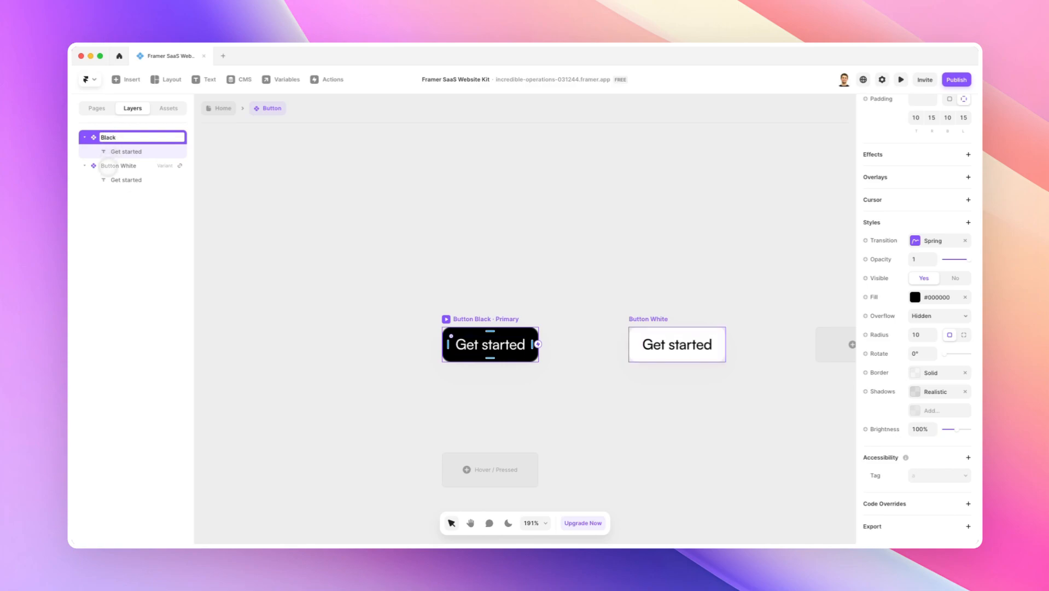
left_click(110, 166)
double_click(110, 166)
double_click(111, 165)
key("BackSpace")
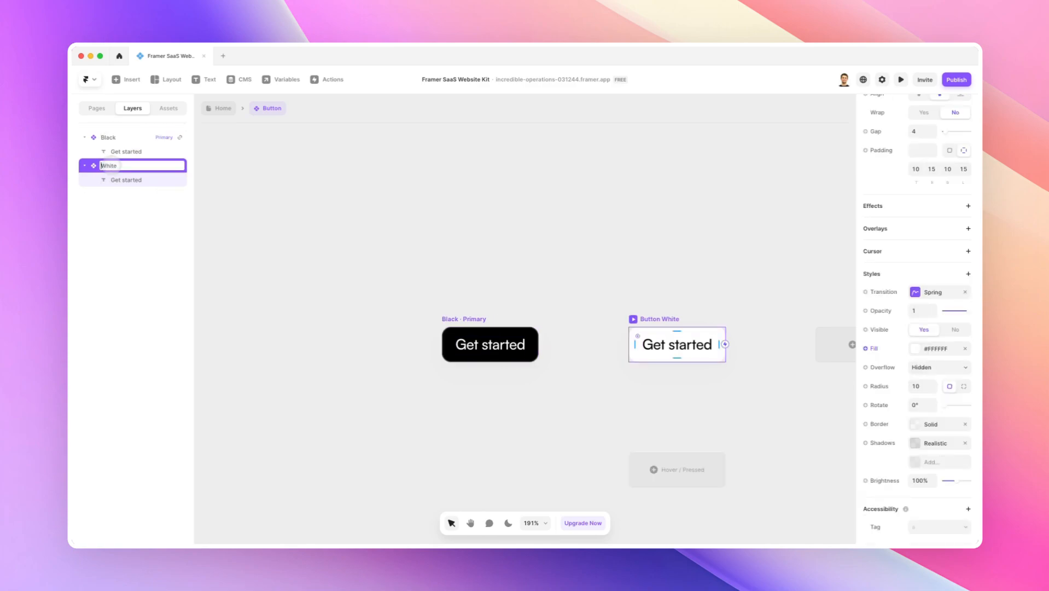
- Return to the Home page, try the White variant on the hero button and restore Black
left_click(218, 108)
left_click(930, 438)
left_click(930, 447)
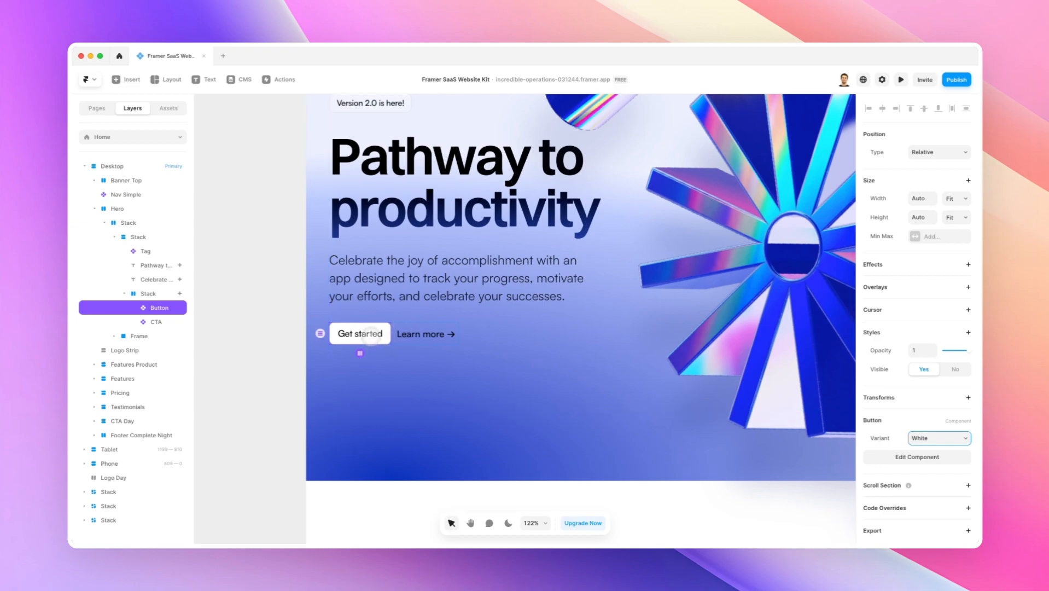
scroll(372, 336, "up", 5)
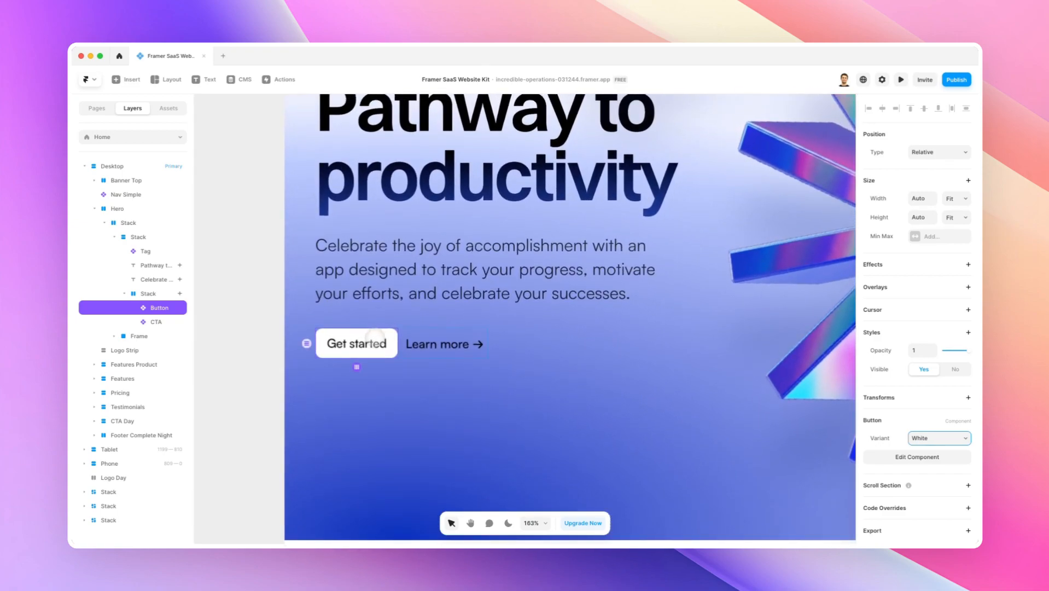
left_click(938, 438)
left_click(930, 428)
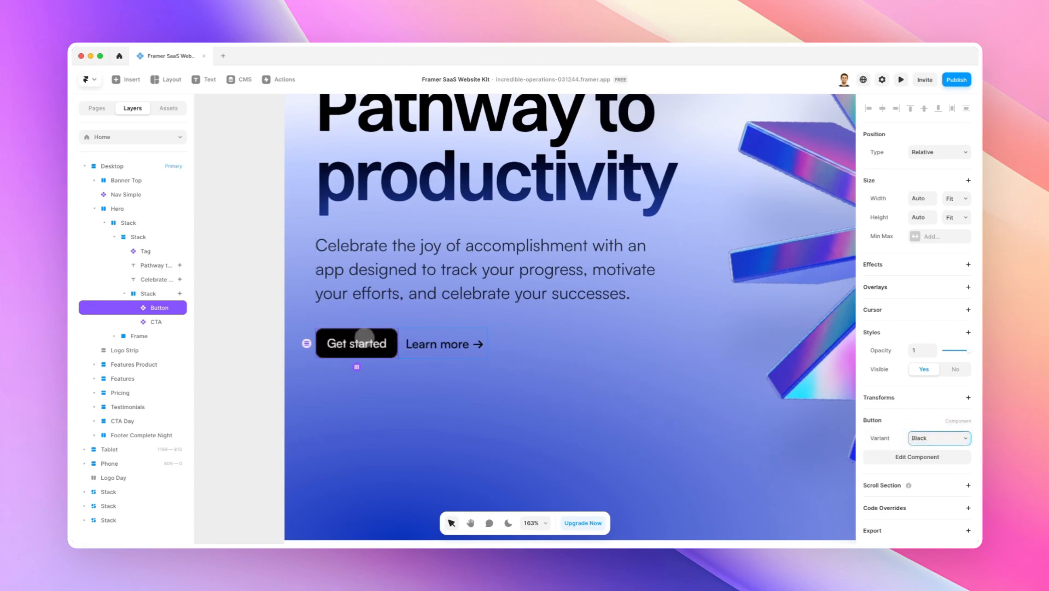
- Reopen the Button component and rename its primary variant as "Dark"
double_click(360, 336)
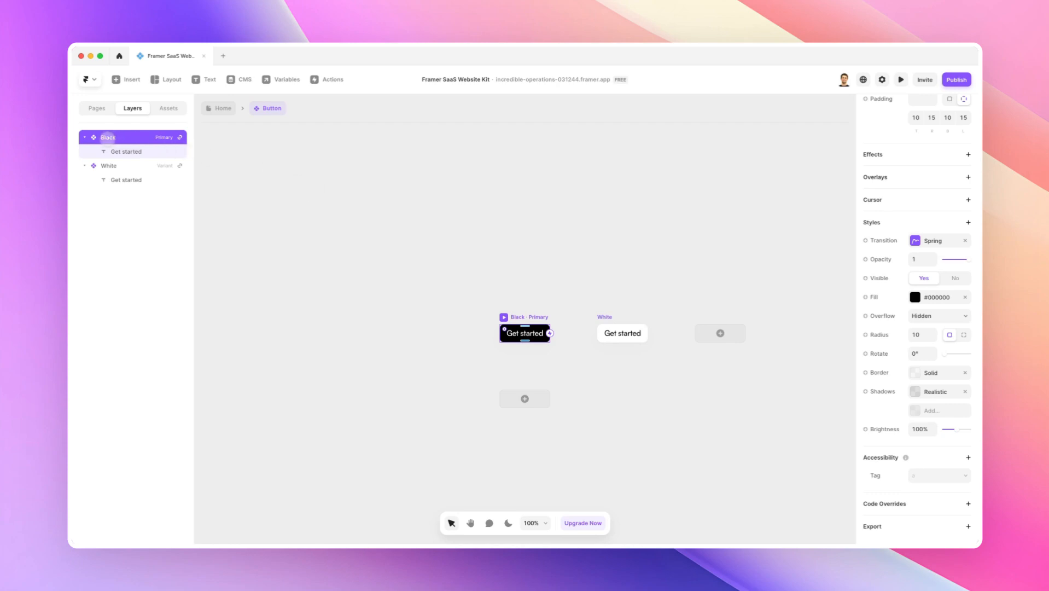
double_click(120, 136)
type("Dark")
key("Return")
scroll(543, 311, "up", 5)
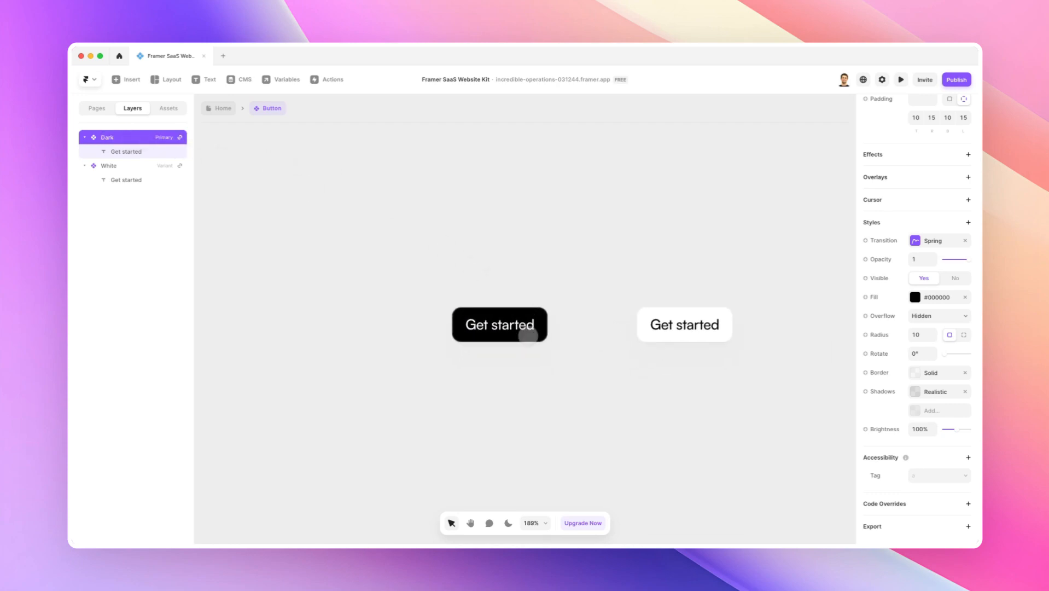
scroll(493, 284, "down", 3)
scroll(487, 237, "up", 1)
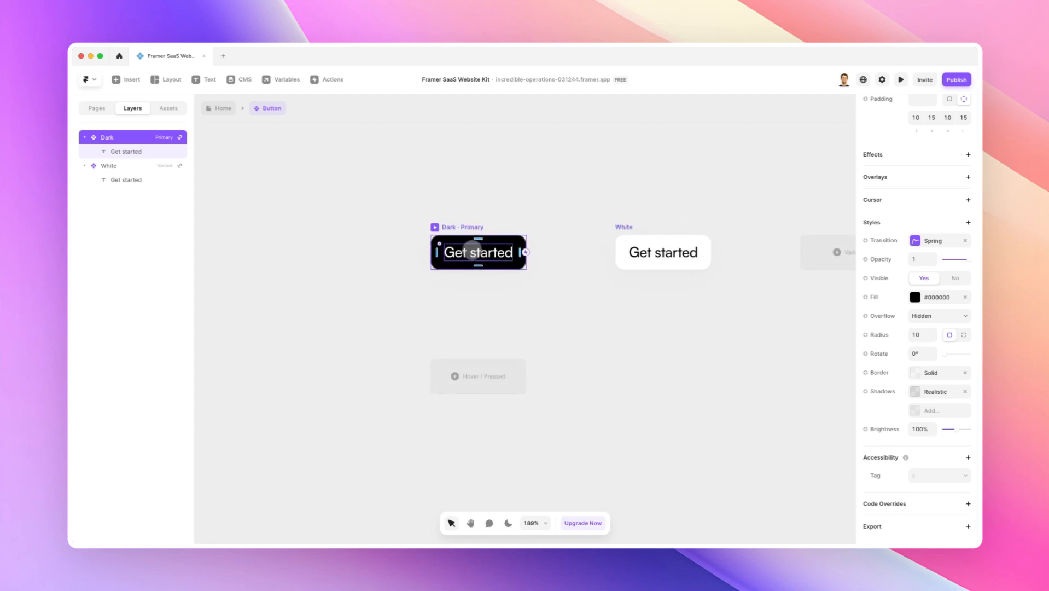
scroll(482, 259, "up", 5)
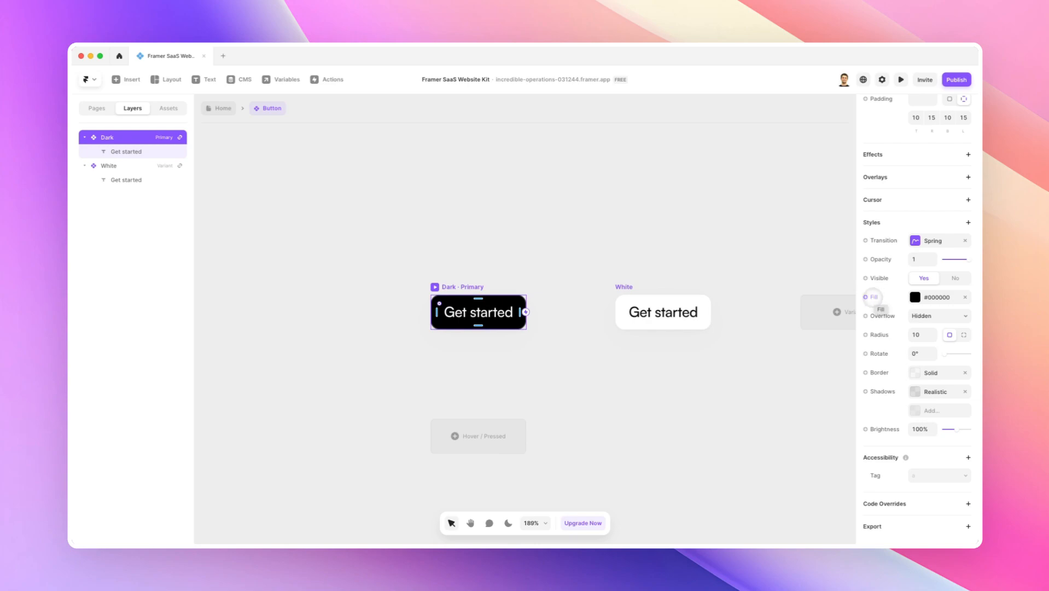
- Create a color variable named Background from the fill of the Button component's Dark variant
left_click(873, 297)
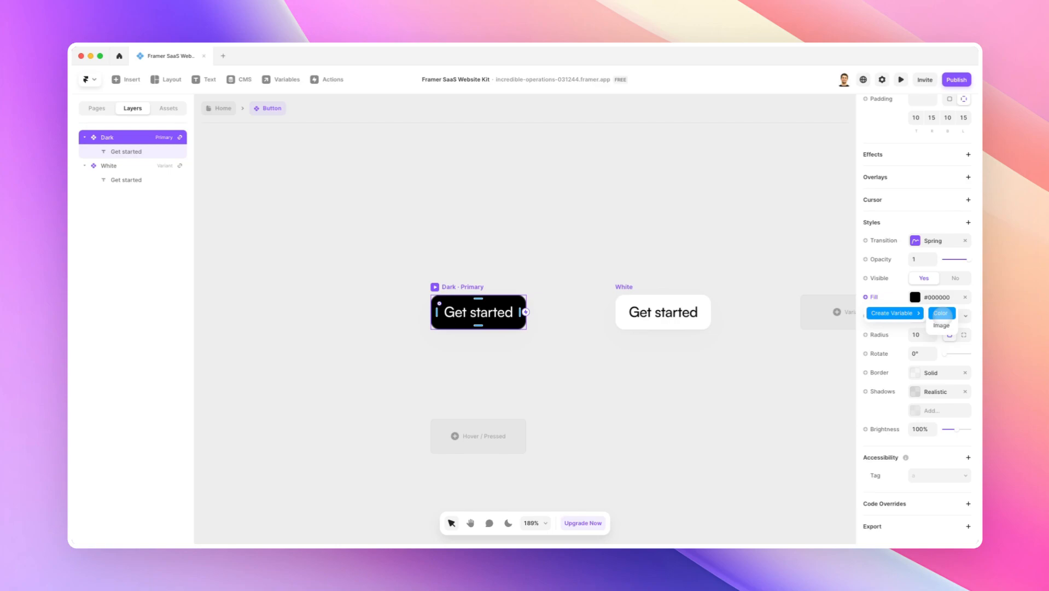
left_click(941, 313)
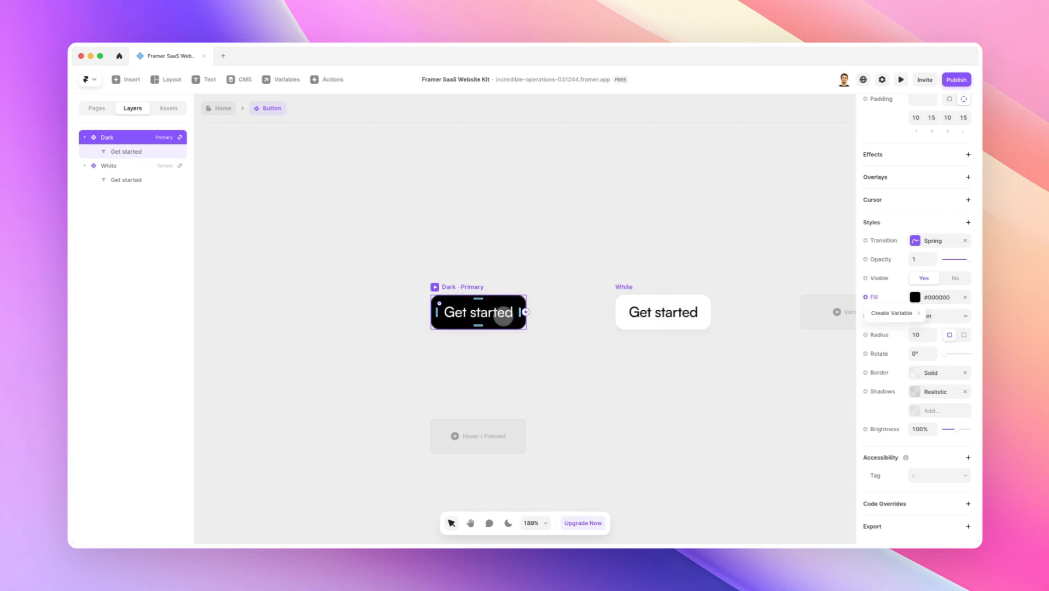
mouse_move(895, 312)
left_click(939, 313)
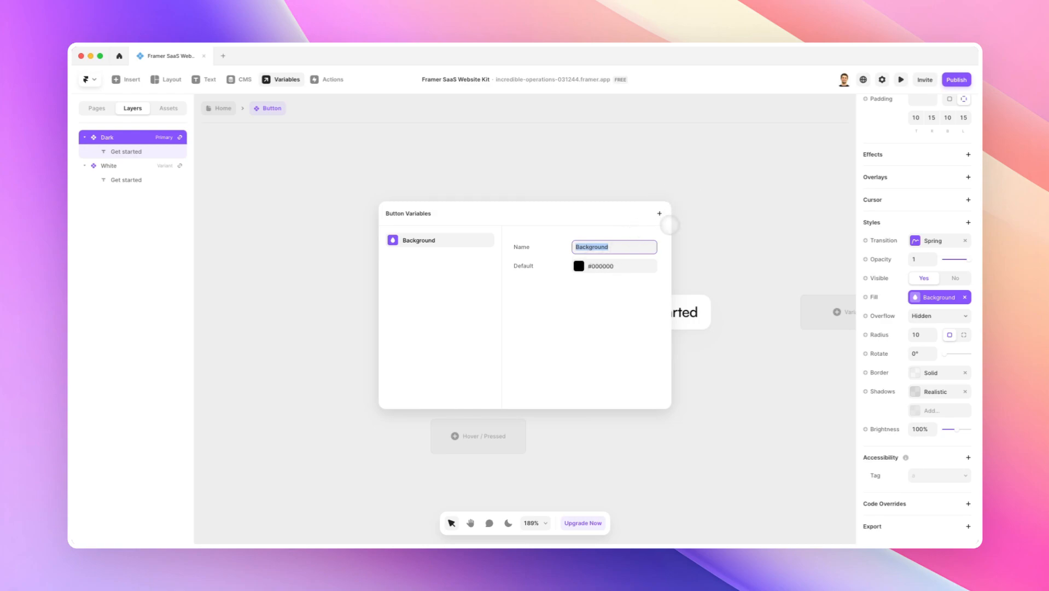
left_click(687, 231)
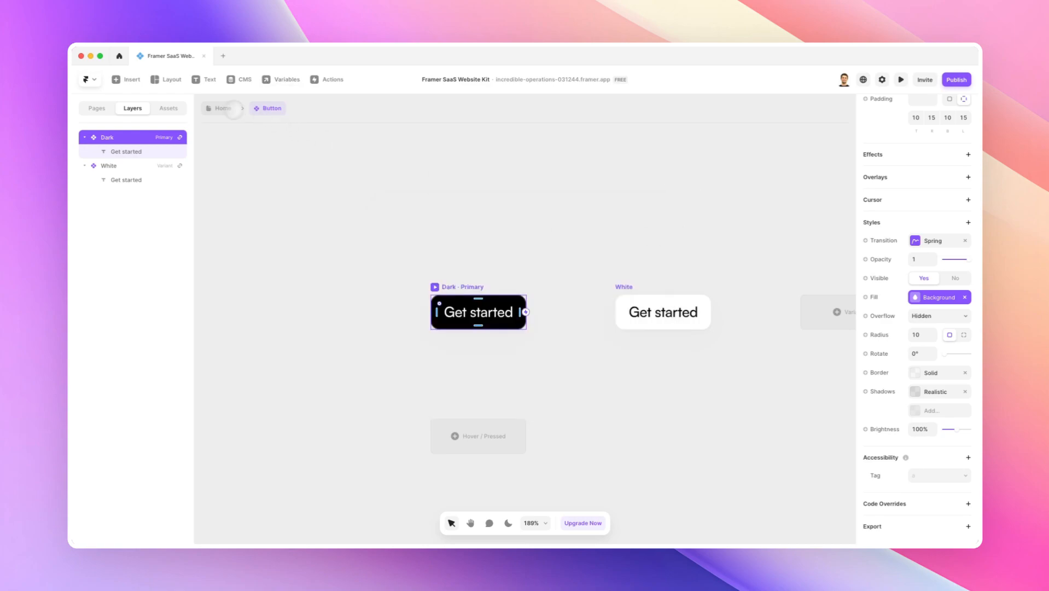
- Return to the Home page and set the hero button's Background color to dark purple #2C006E
left_click(237, 109)
scroll(598, 255, "down", 2)
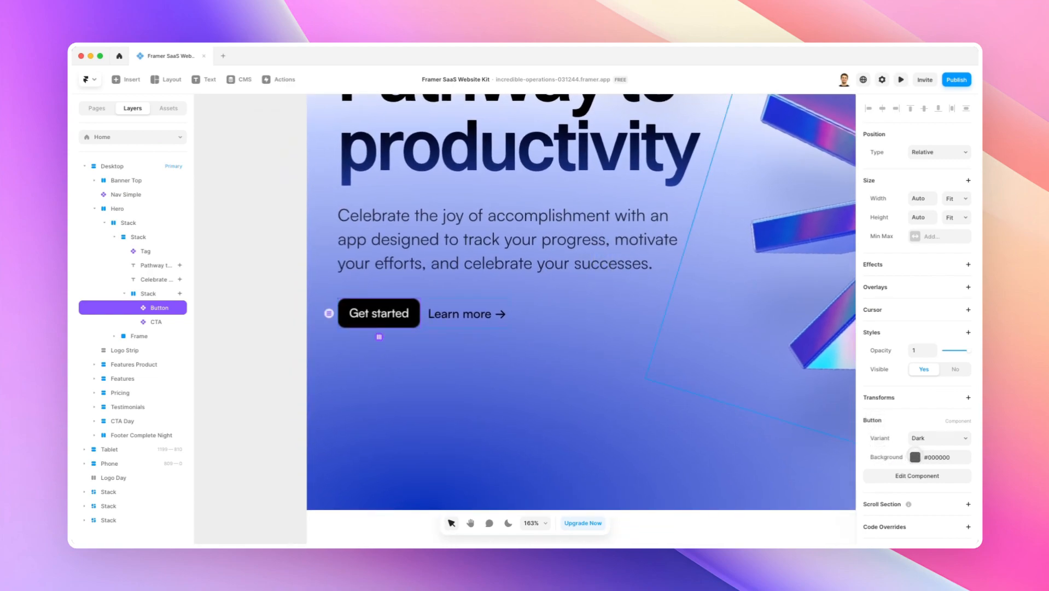
left_click(914, 456)
left_click(784, 378)
left_click(802, 313)
left_click_drag(799, 314, 847, 288)
left_click(791, 378)
left_click_drag(791, 376, 787, 377)
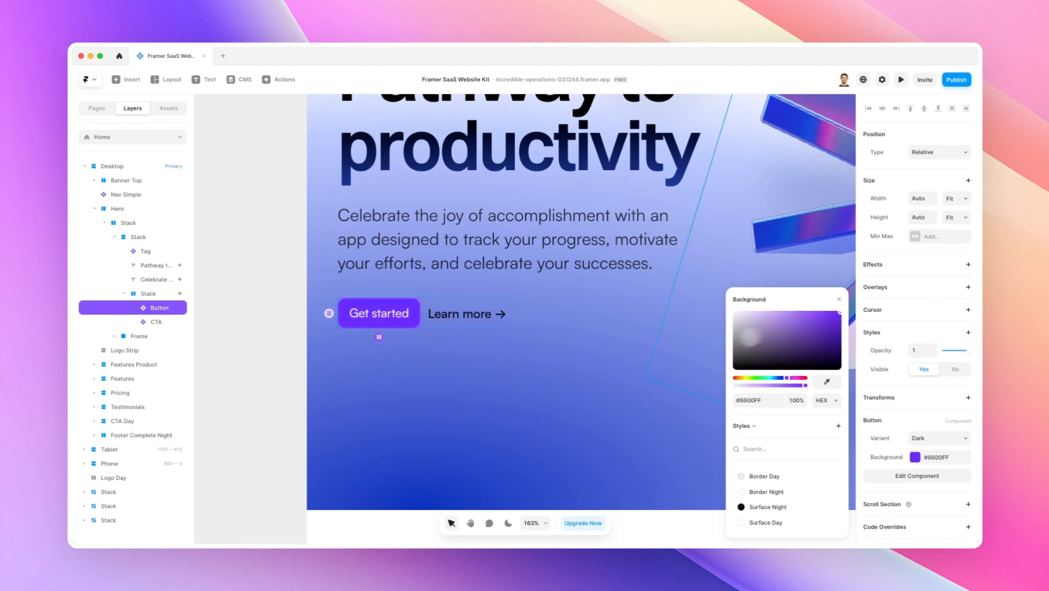
left_click_drag(799, 364, 863, 342)
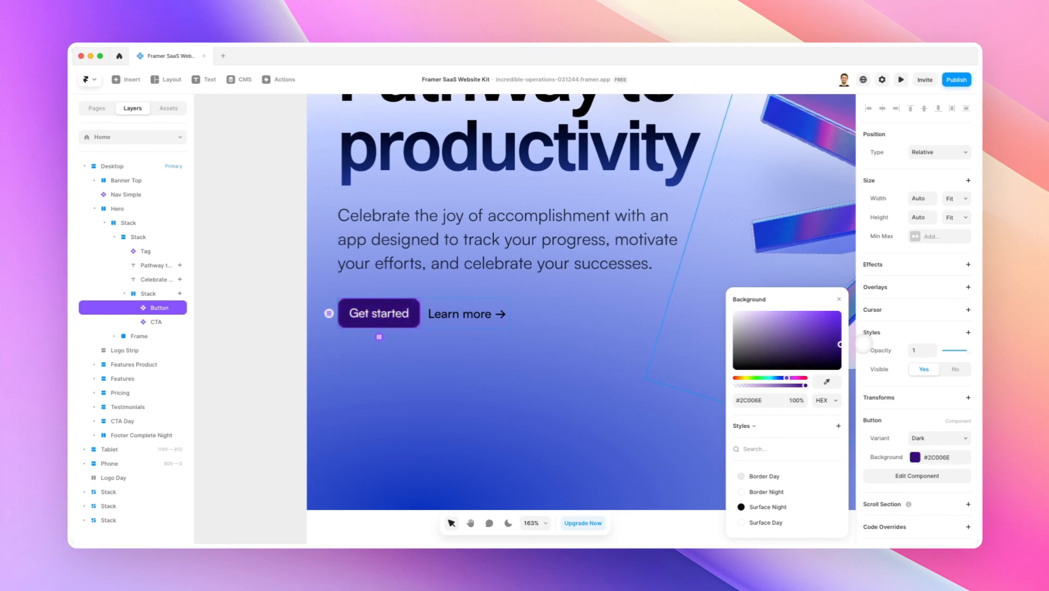
left_click(574, 312)
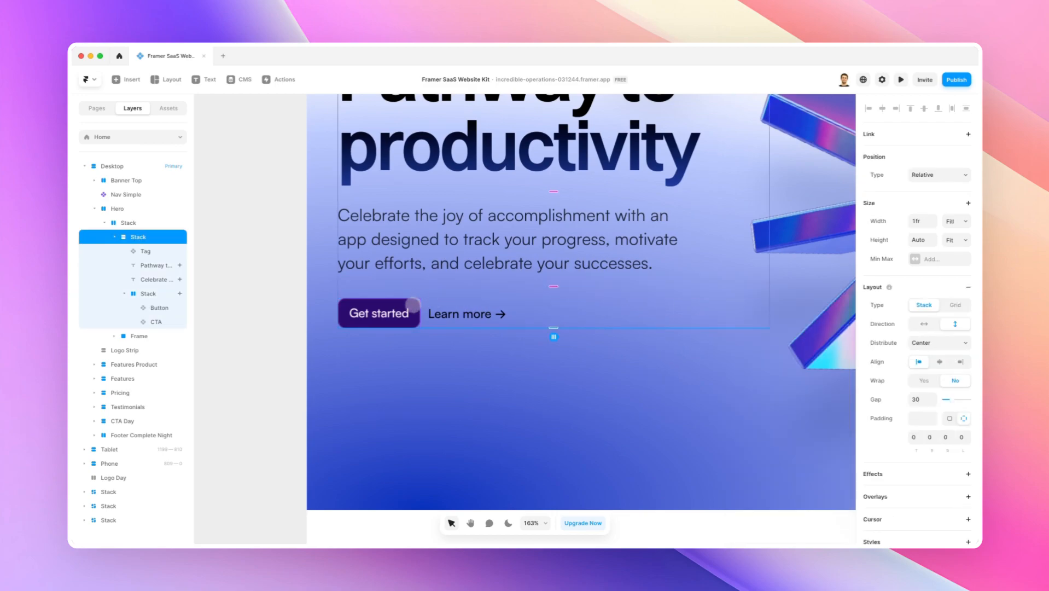
- Reopen the Button component and add a Hover state to its Dark variant
double_click(405, 311)
scroll(476, 273, "up", 5)
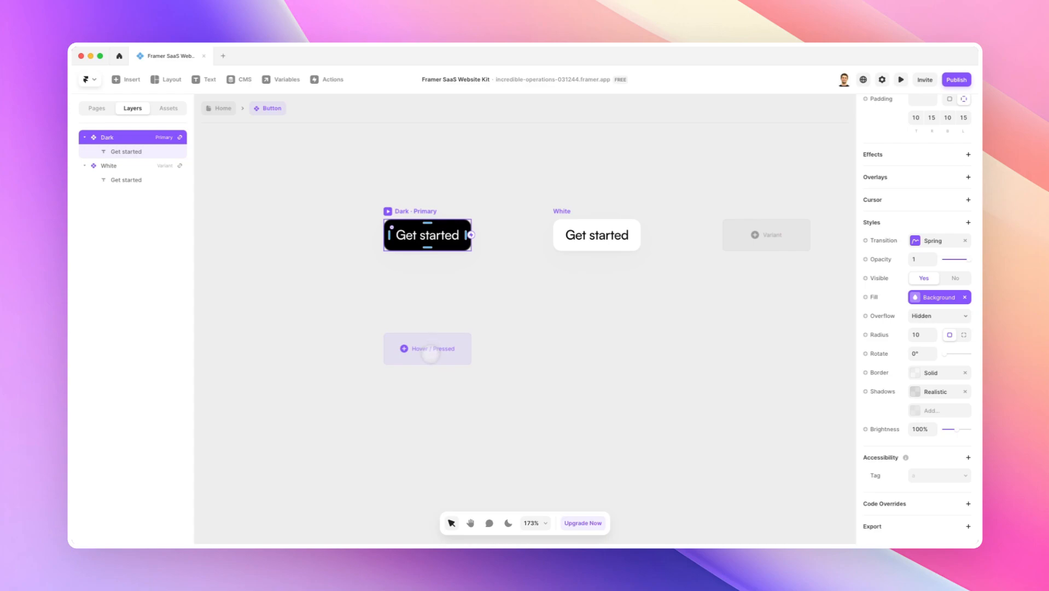
left_click(430, 355)
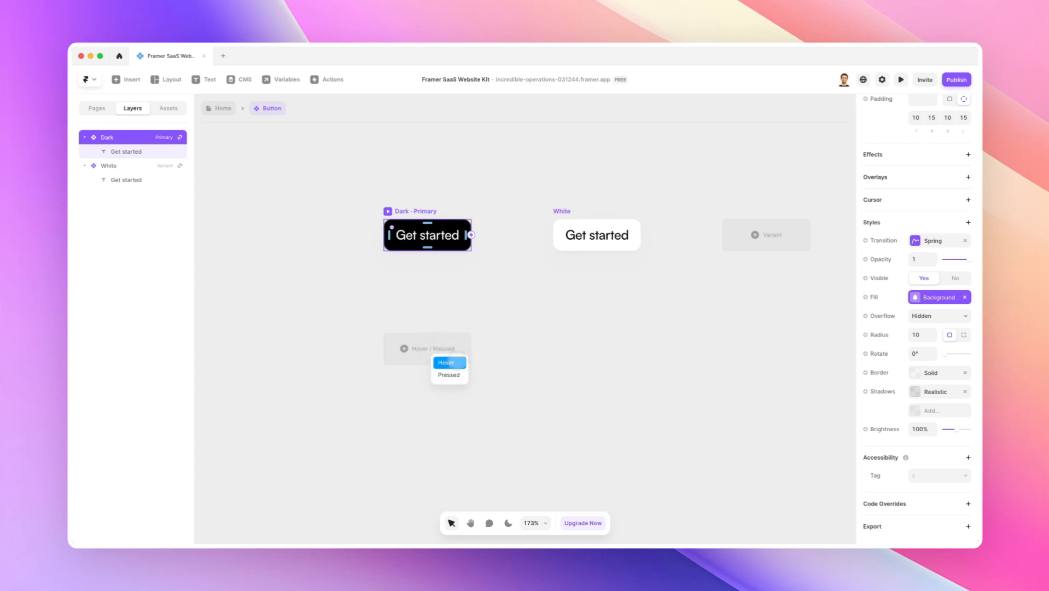
left_click(450, 363)
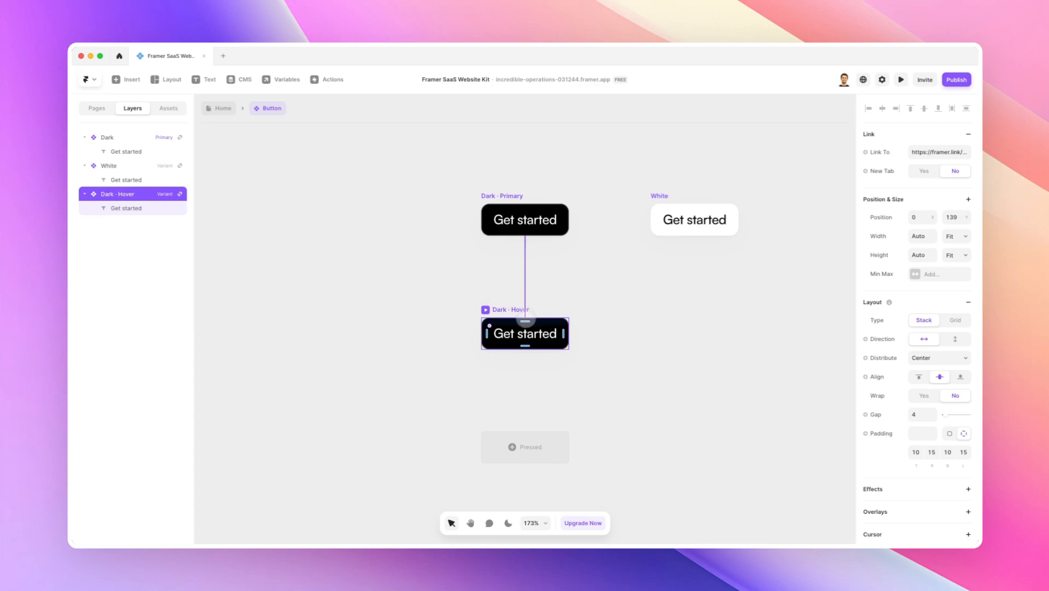
- Rotate the Dark Hover state clockwise by about 8° and preview the hover effect
scroll(521, 322, "right", 2)
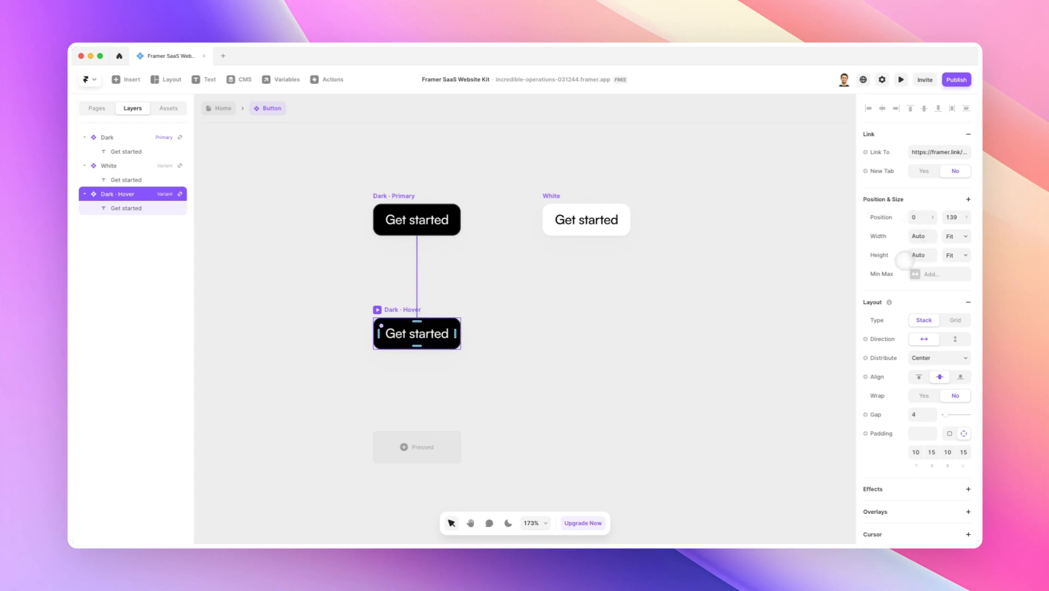
scroll(923, 296, "down", 1)
scroll(922, 298, "down", 4)
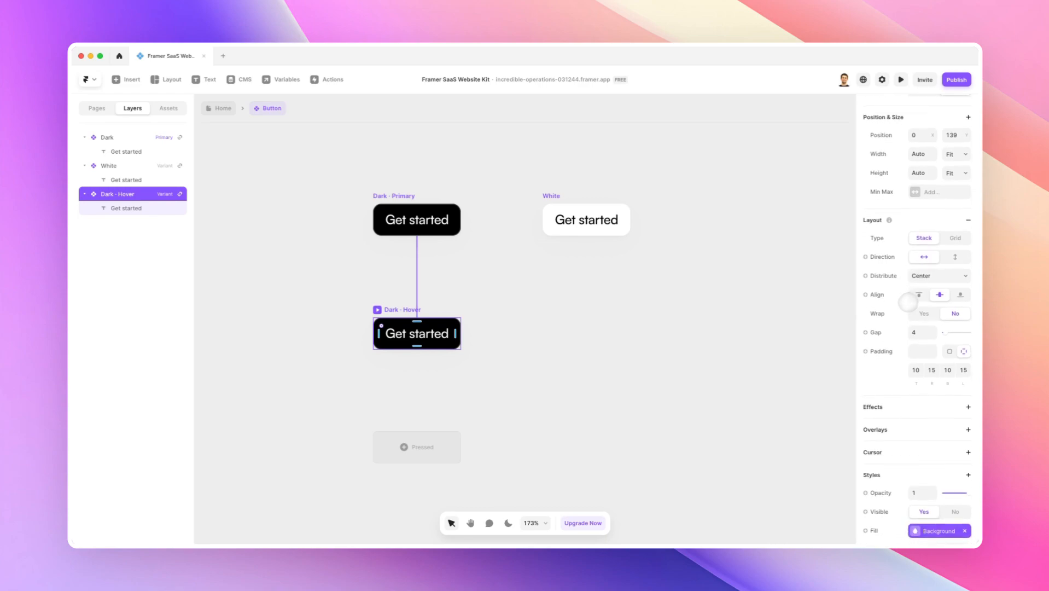
scroll(907, 301, "down", 4)
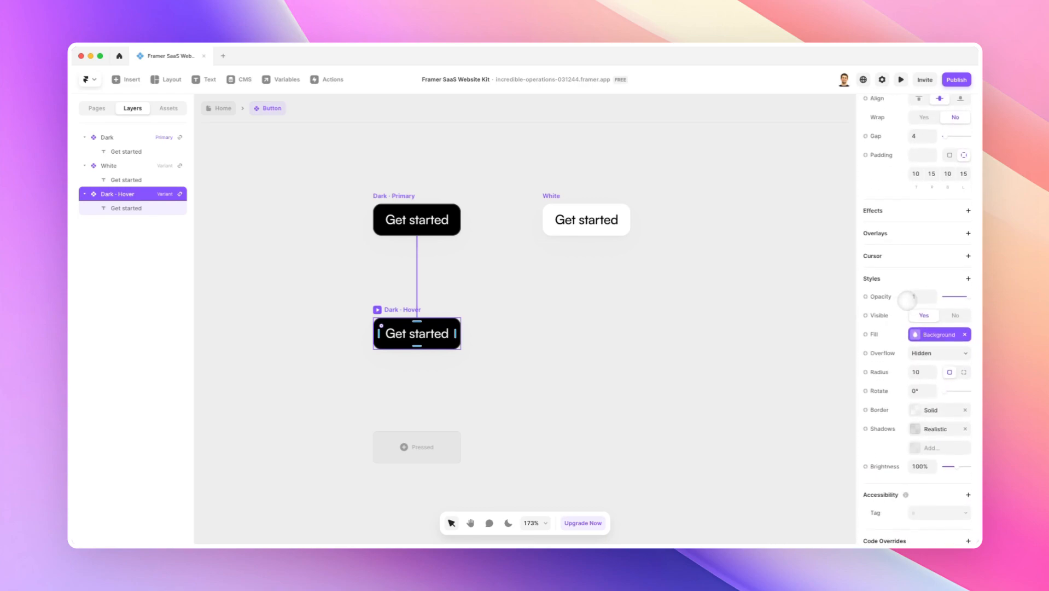
left_click_drag(943, 360, 945, 361)
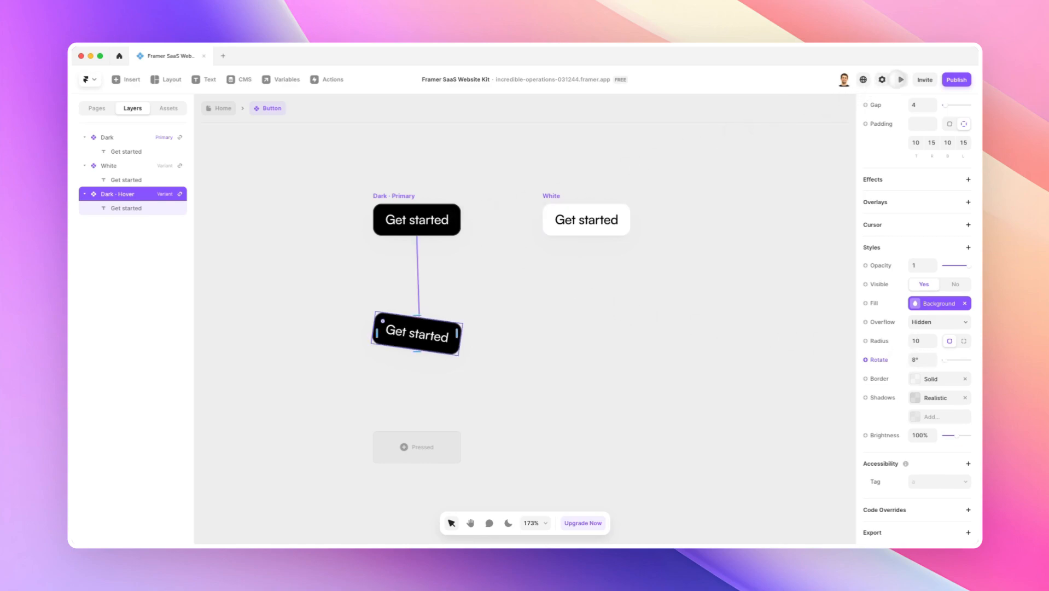
left_click(900, 80)
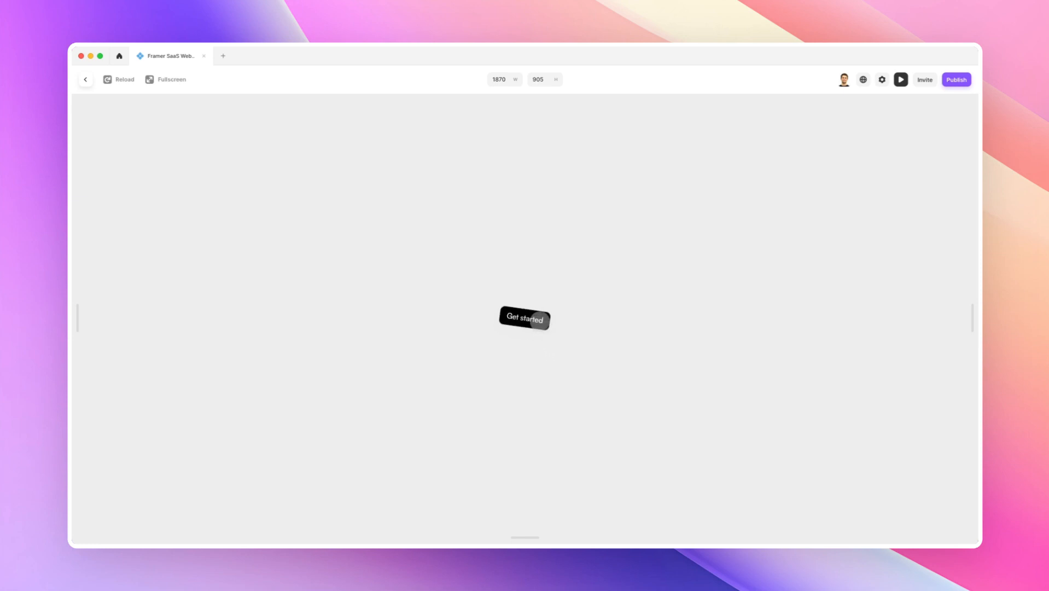
left_click(85, 79)
- Add a Pressed state to the Dark variant and rotate it to 33°
left_click(424, 446)
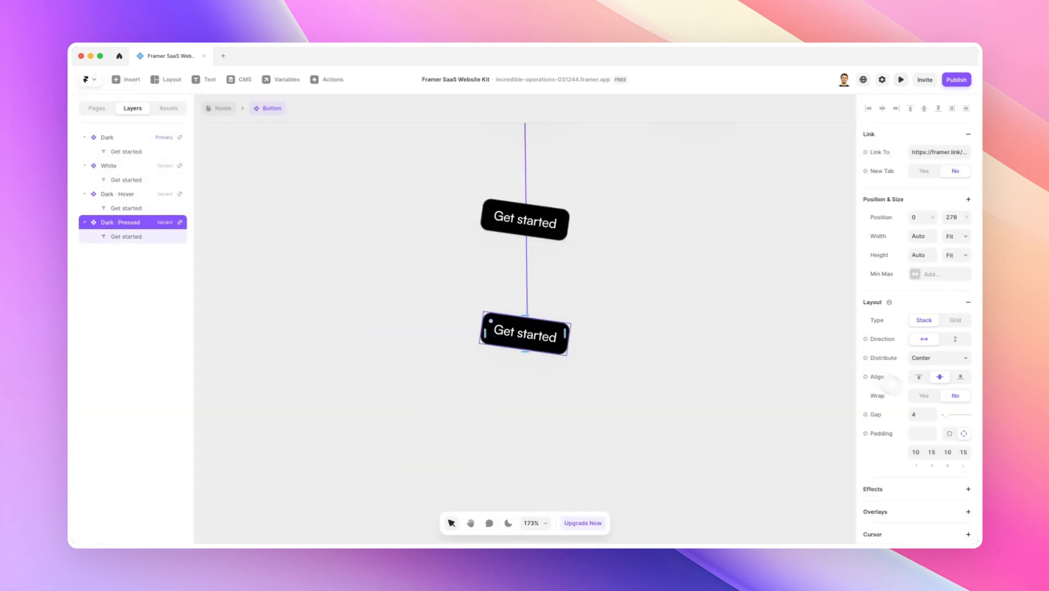
scroll(935, 372, "down", 10)
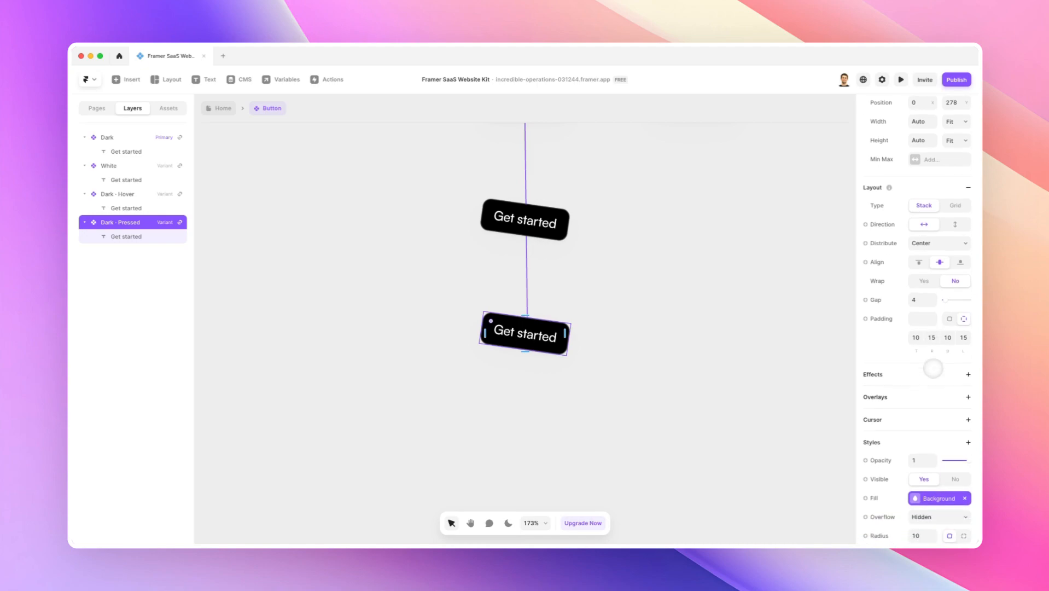
left_click_drag(941, 373, 947, 373)
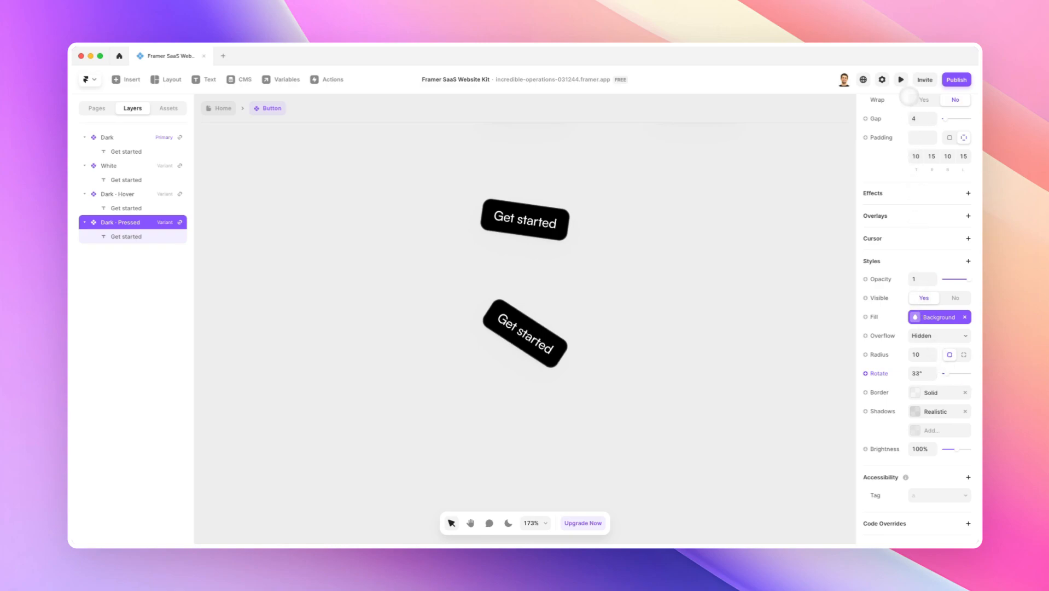
- Preview the button's pressed effect and return to the Button component canvas
left_click(901, 79)
left_click(536, 320)
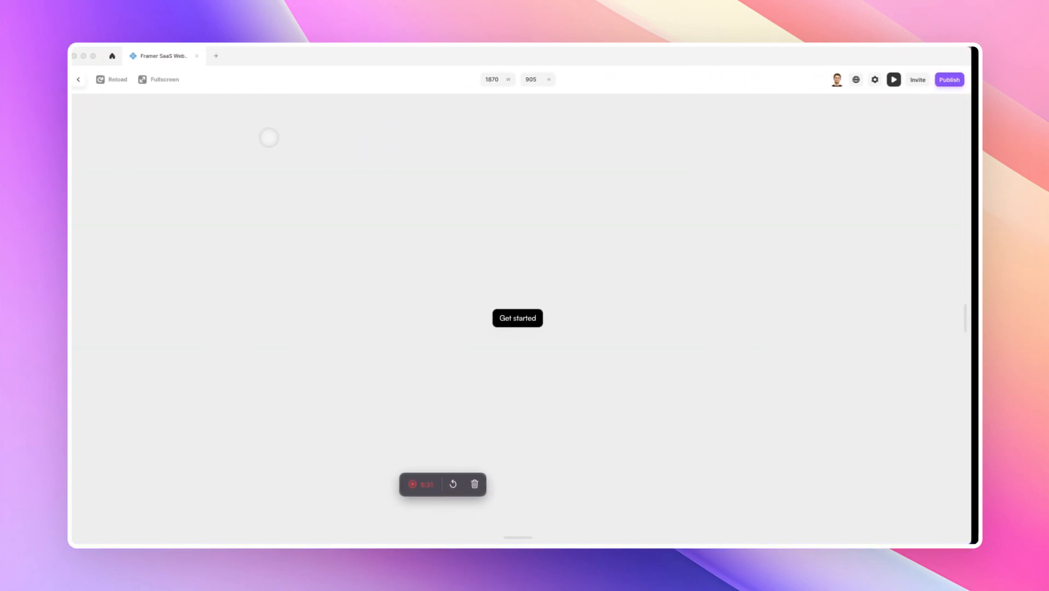
left_click(86, 80)
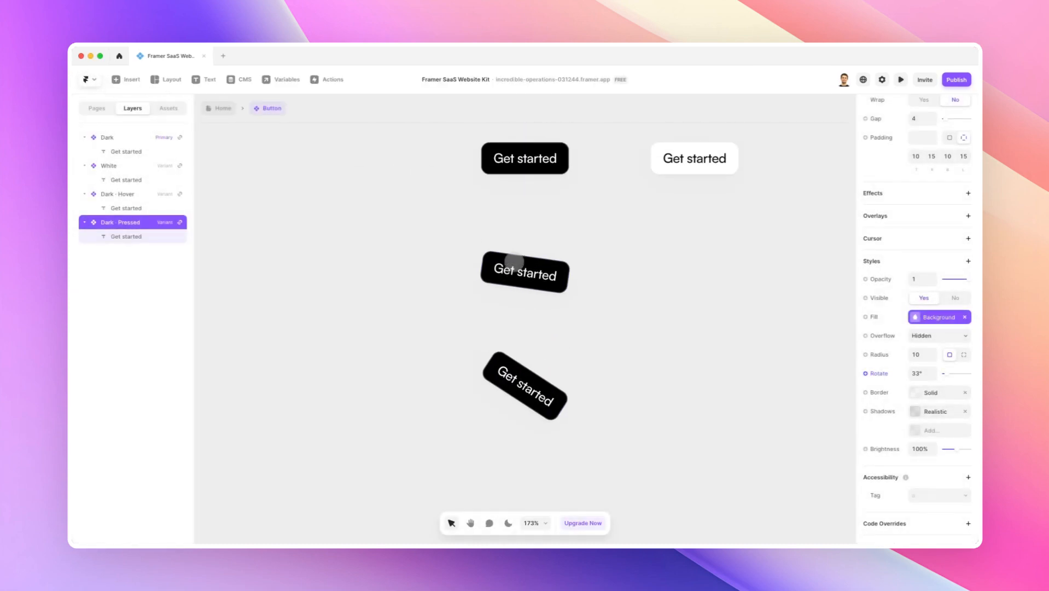
scroll(610, 278, "down", 5)
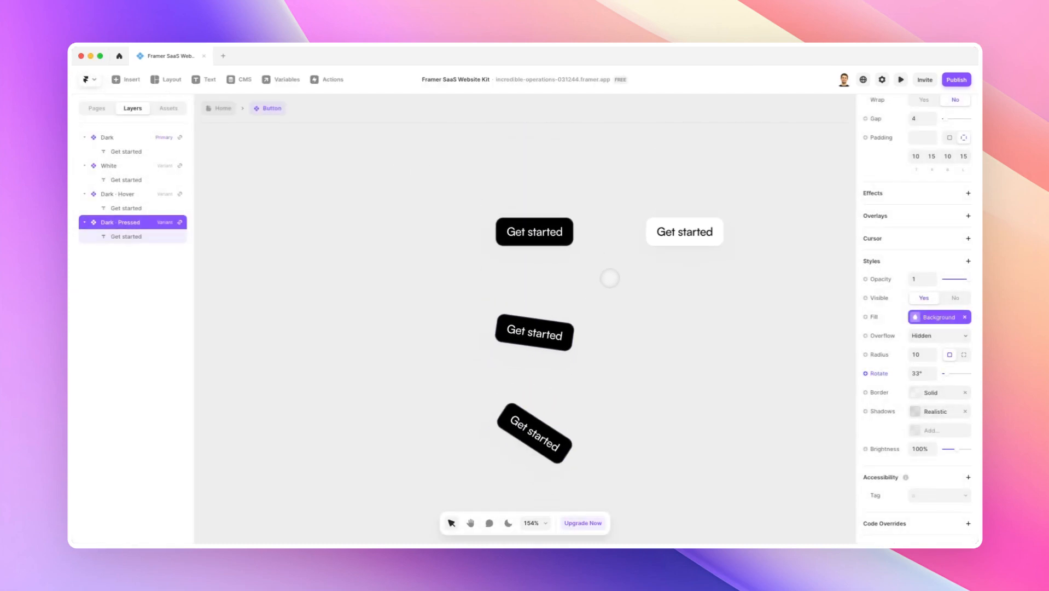
scroll(594, 268, "down", 1)
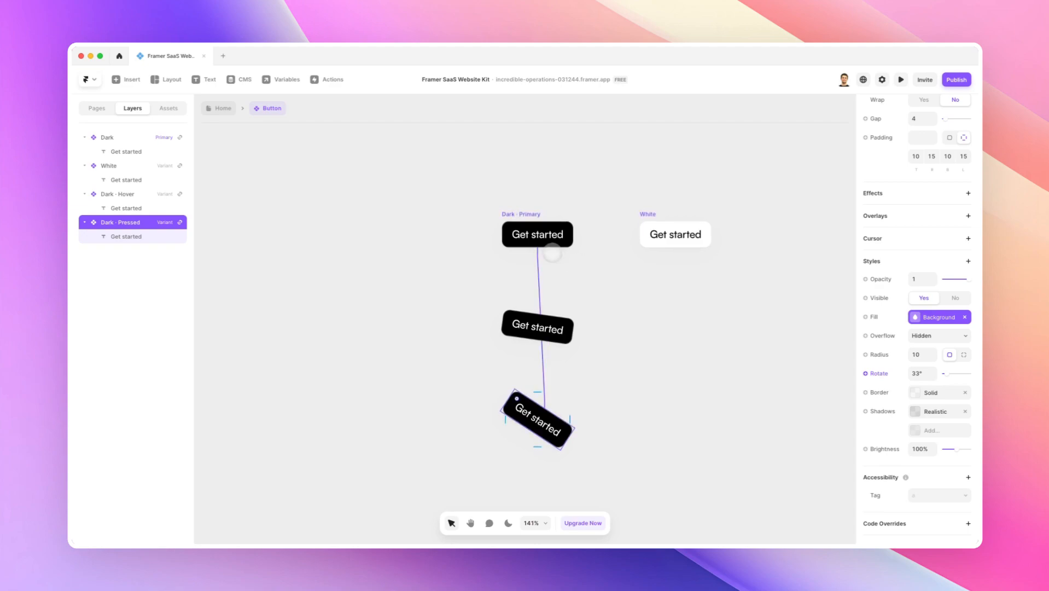
- Return to the Home page and examine the hero button across the Desktop and Tablet breakpoints
left_click(223, 109)
scroll(328, 311, "down", 4)
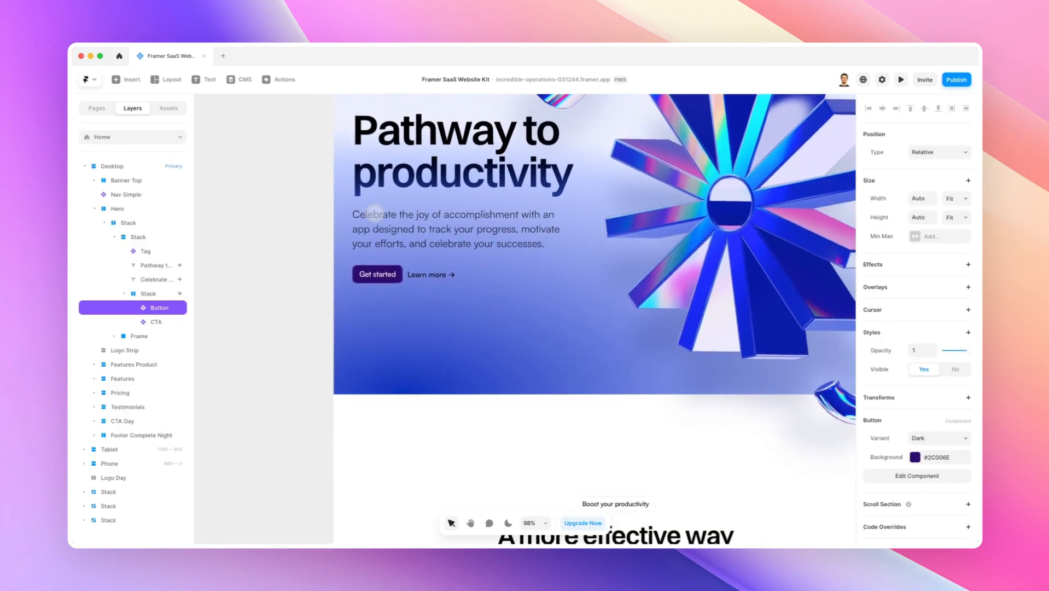
scroll(373, 213, "up", 1)
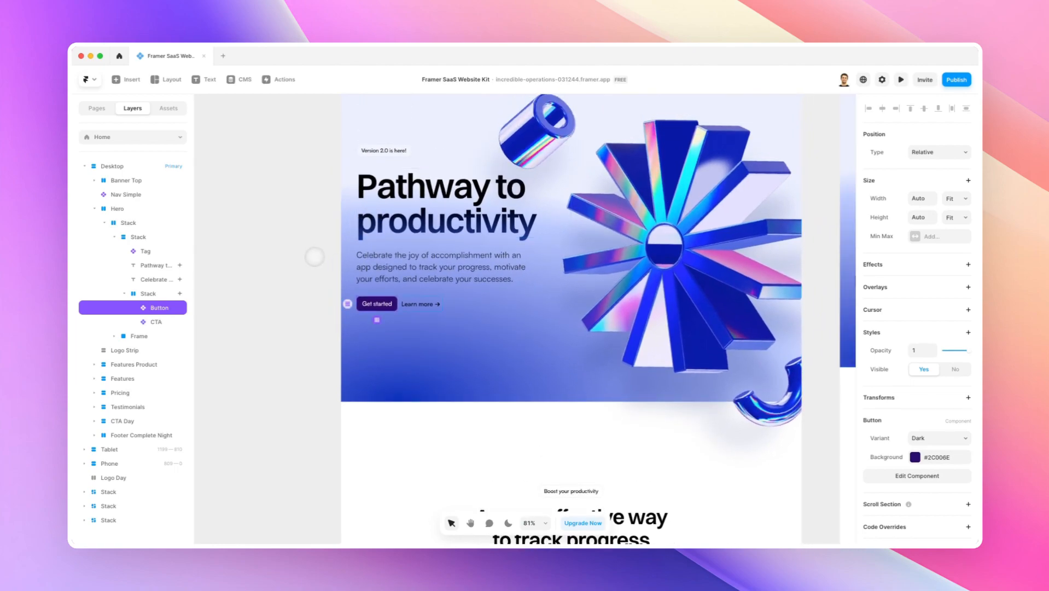
scroll(307, 262, "up", 3)
left_click(307, 262)
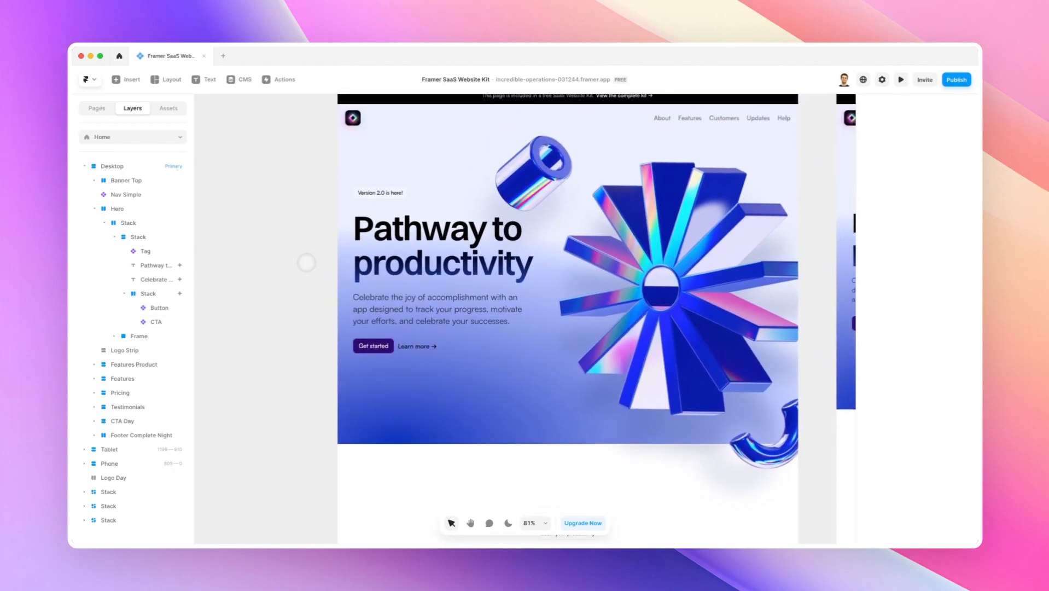
scroll(301, 257, "right", 2)
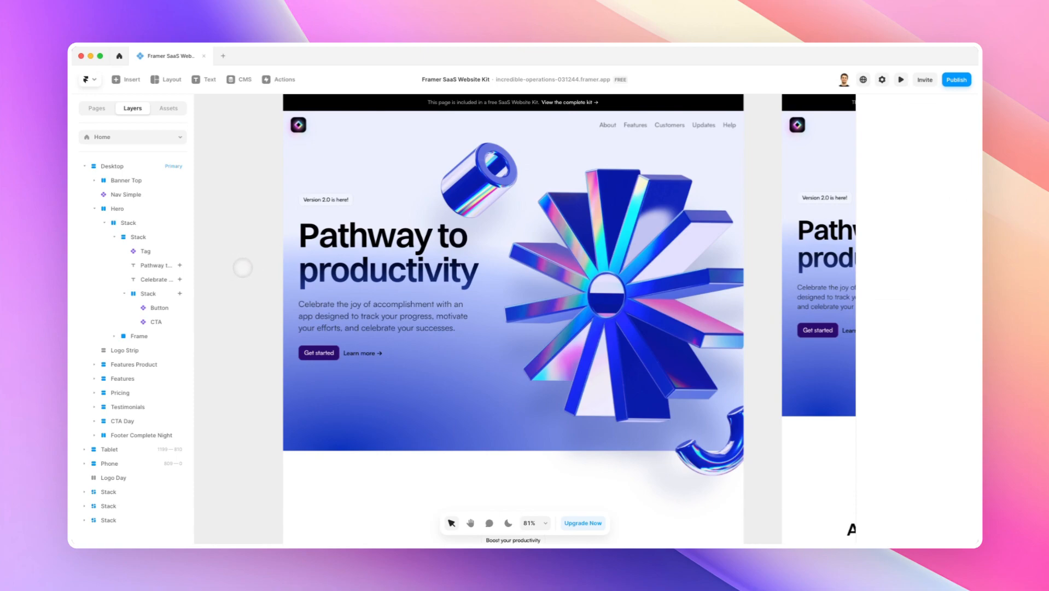
scroll(243, 267, "up", 1)
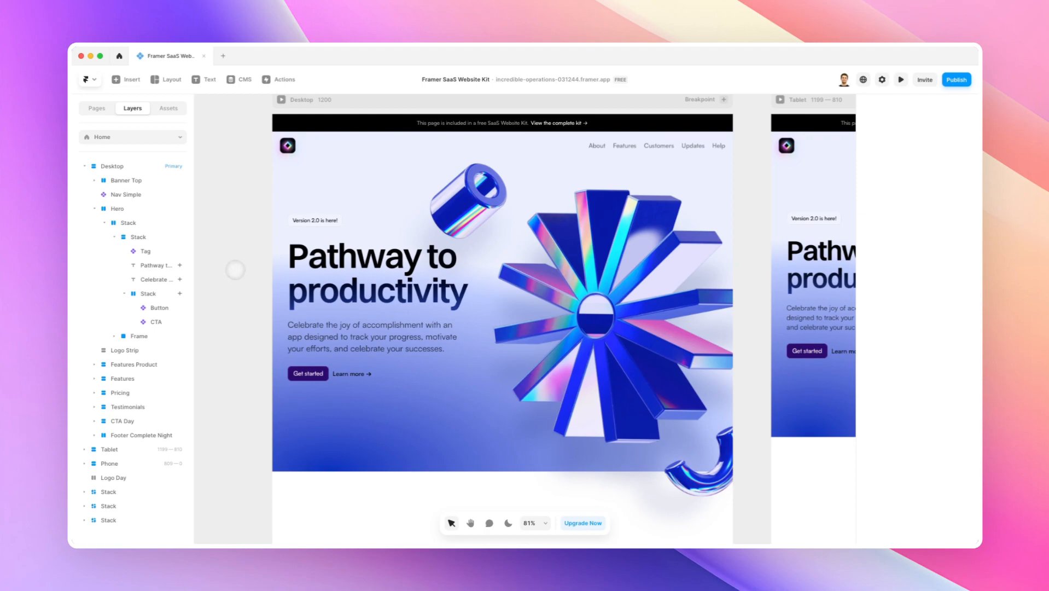
scroll(235, 269, "right", 2)
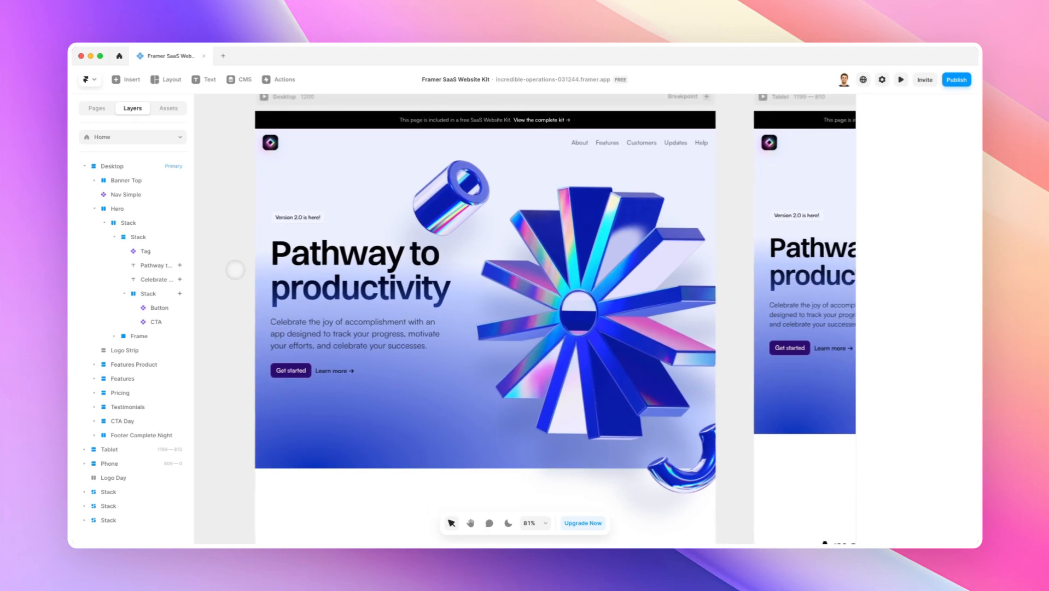
scroll(229, 276, "down", 1)
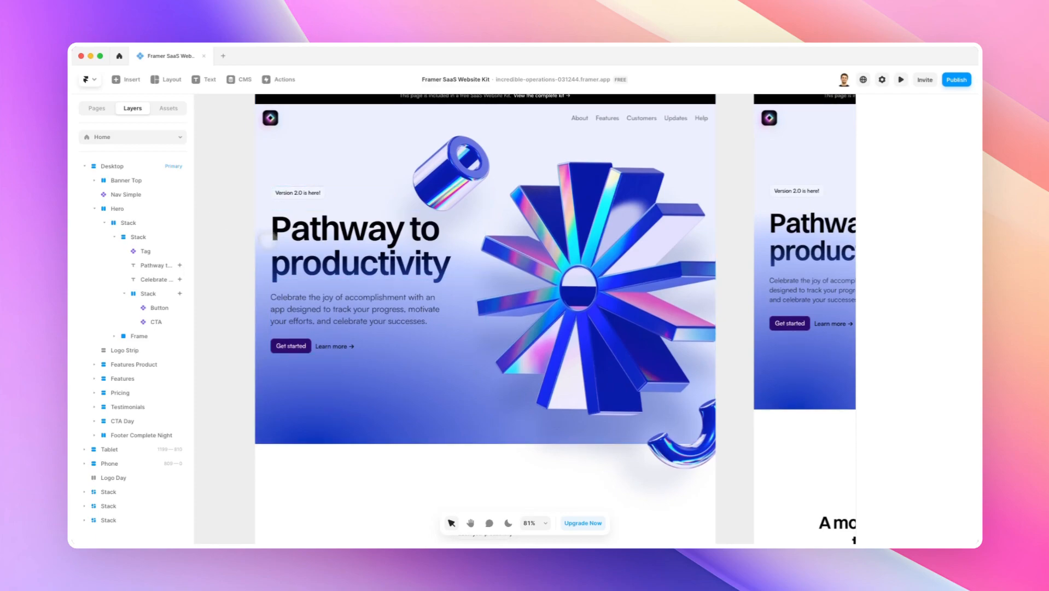